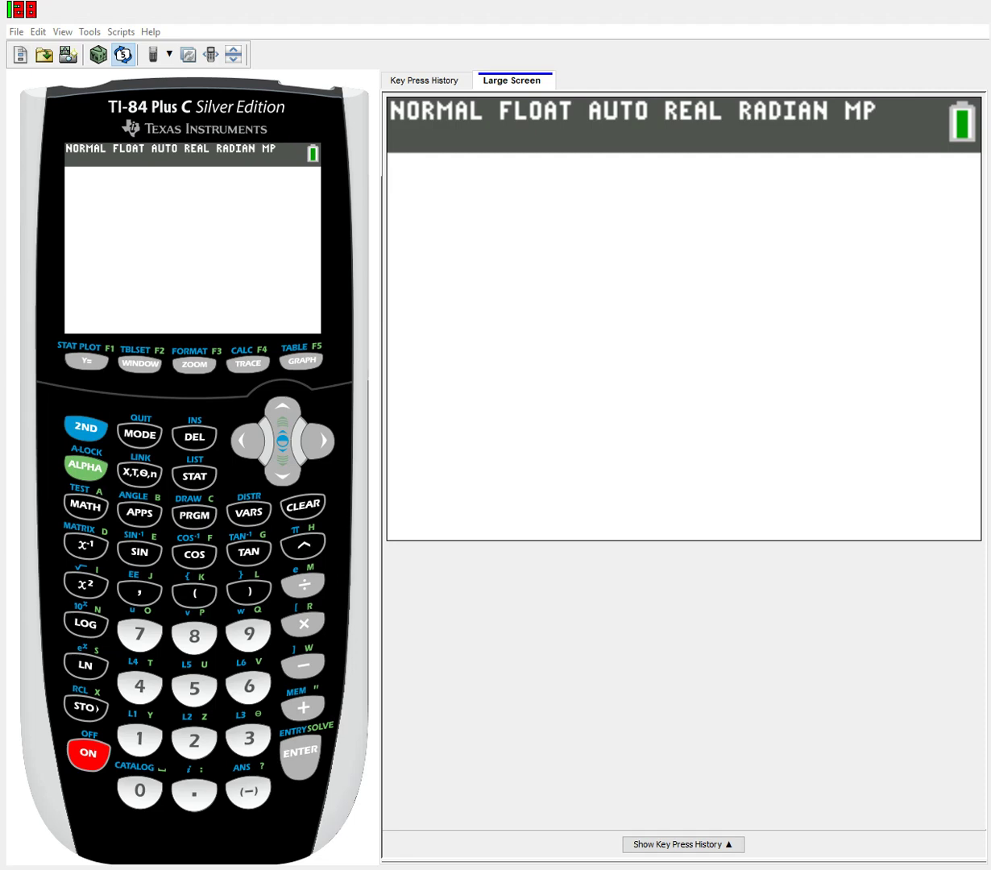
Open the list editor and browse the first L1 and L2 values
click(194, 476)
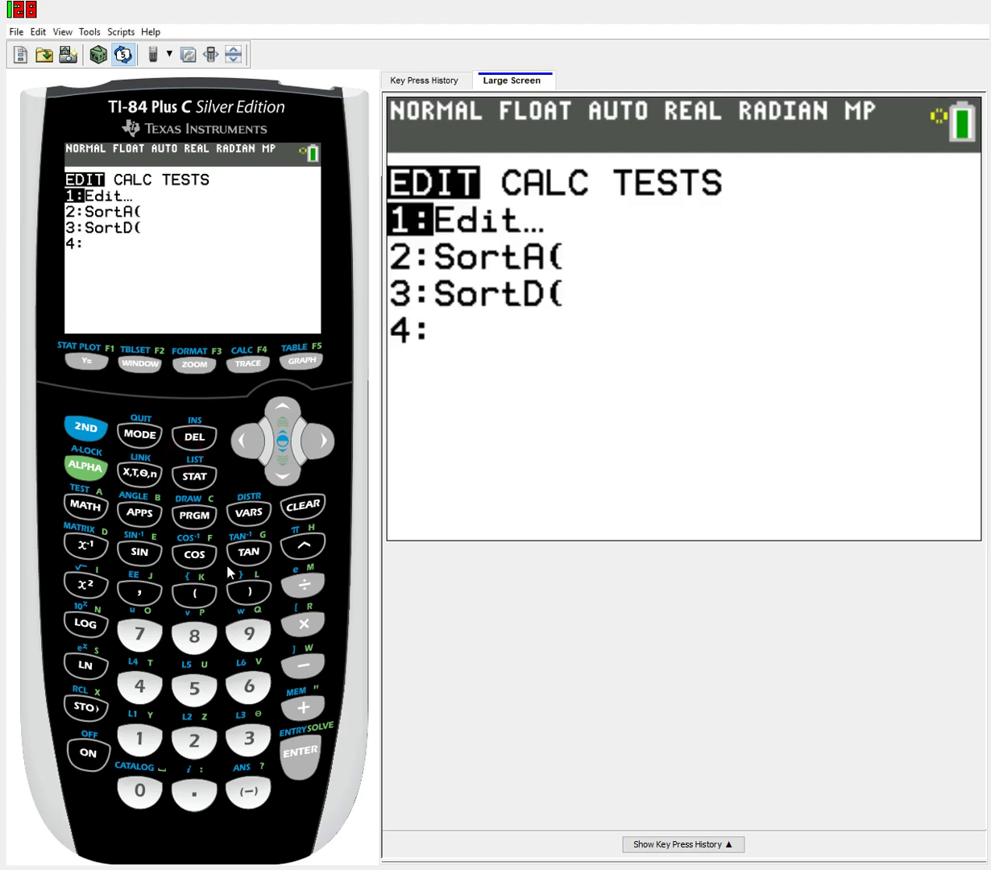
click(301, 742)
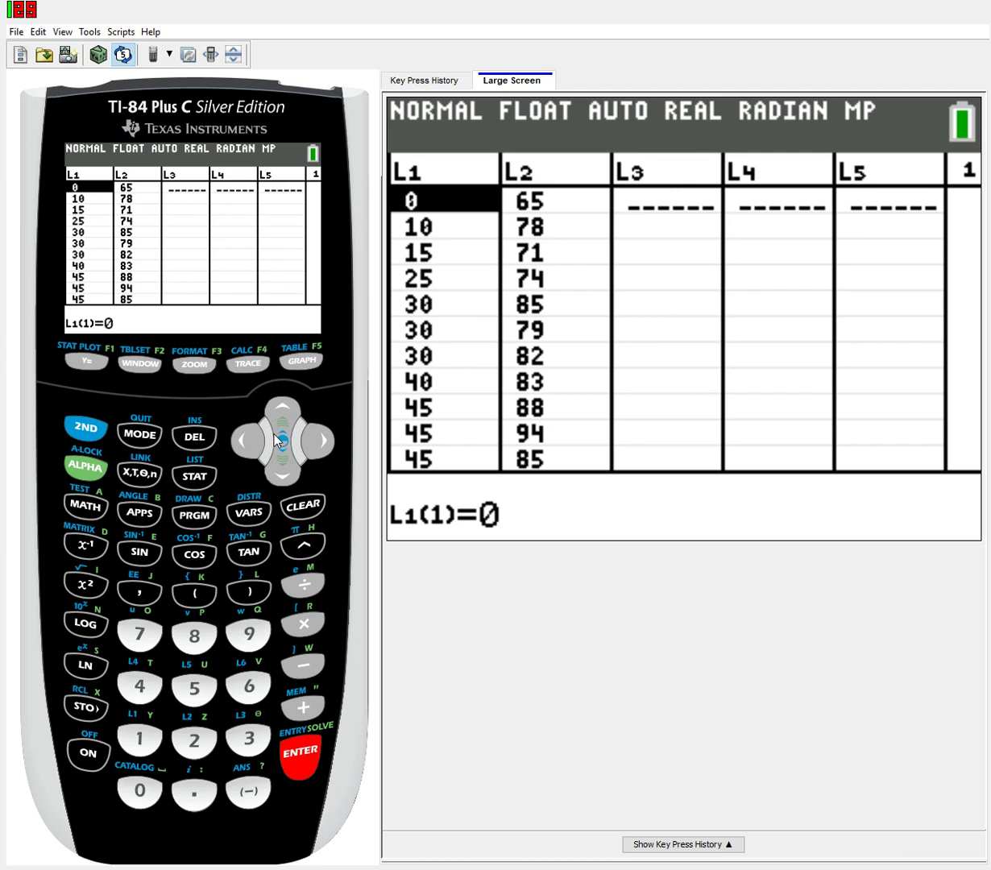
key(Down)
key(Right)
key(Up)
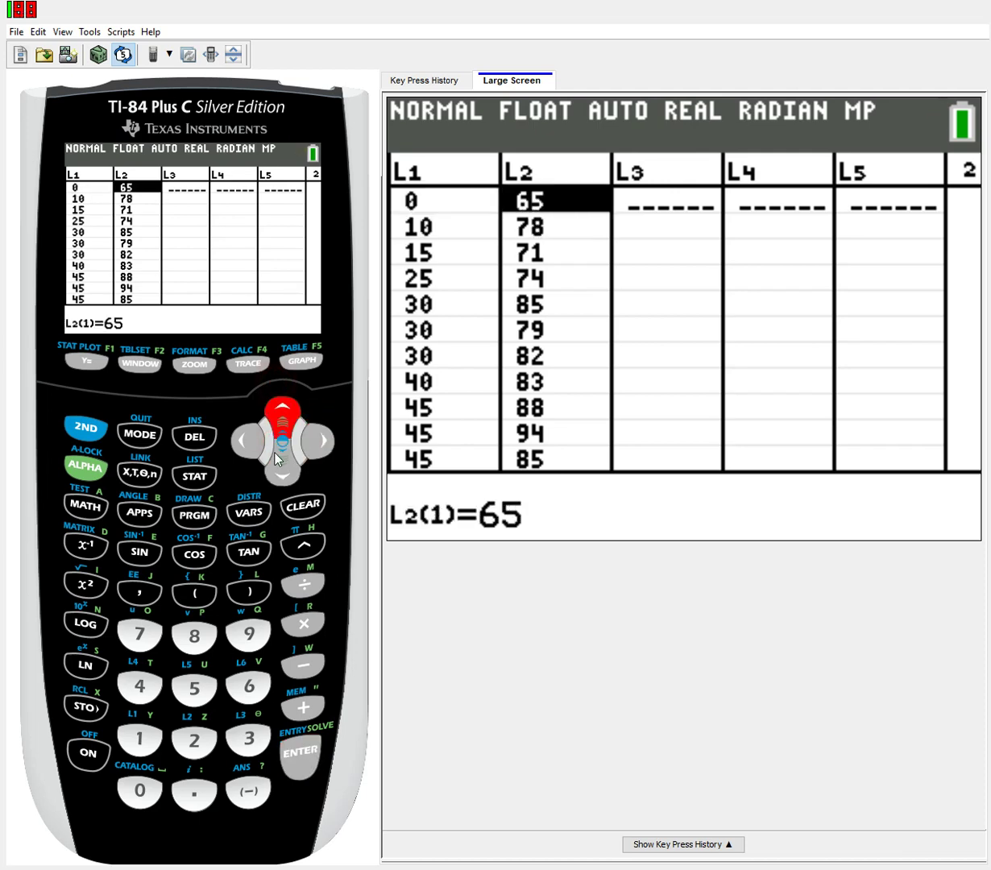
click(240, 435)
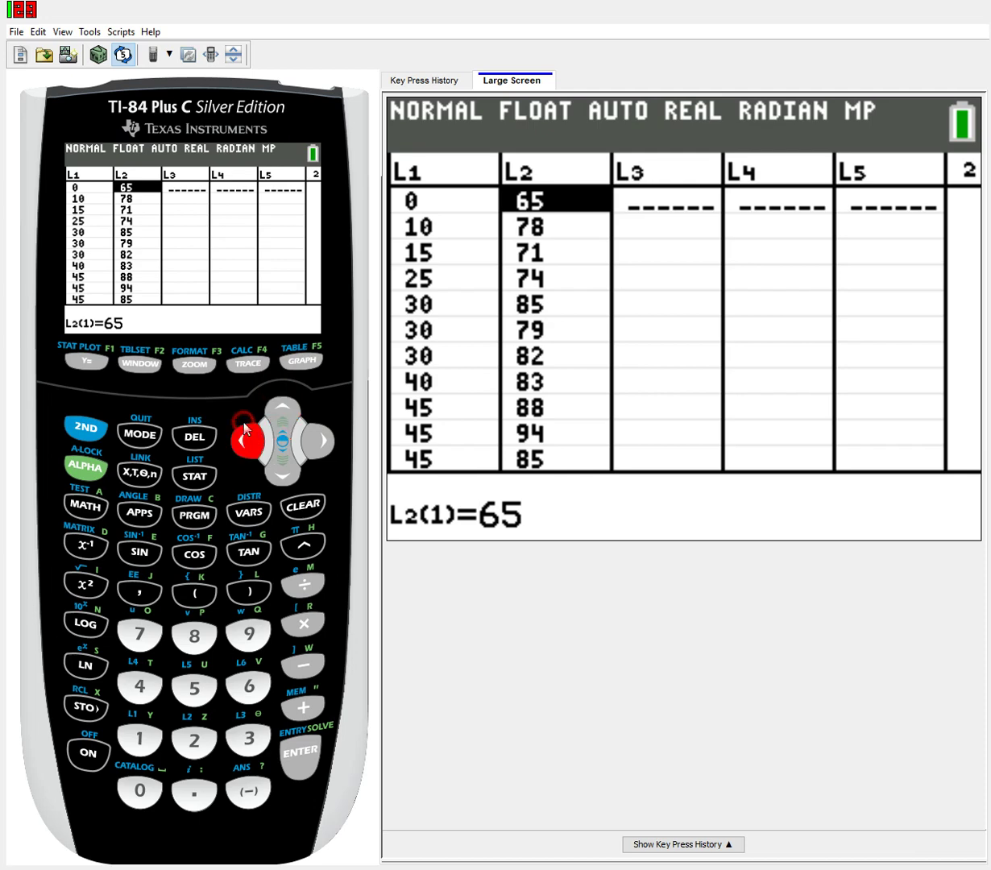
click(278, 461)
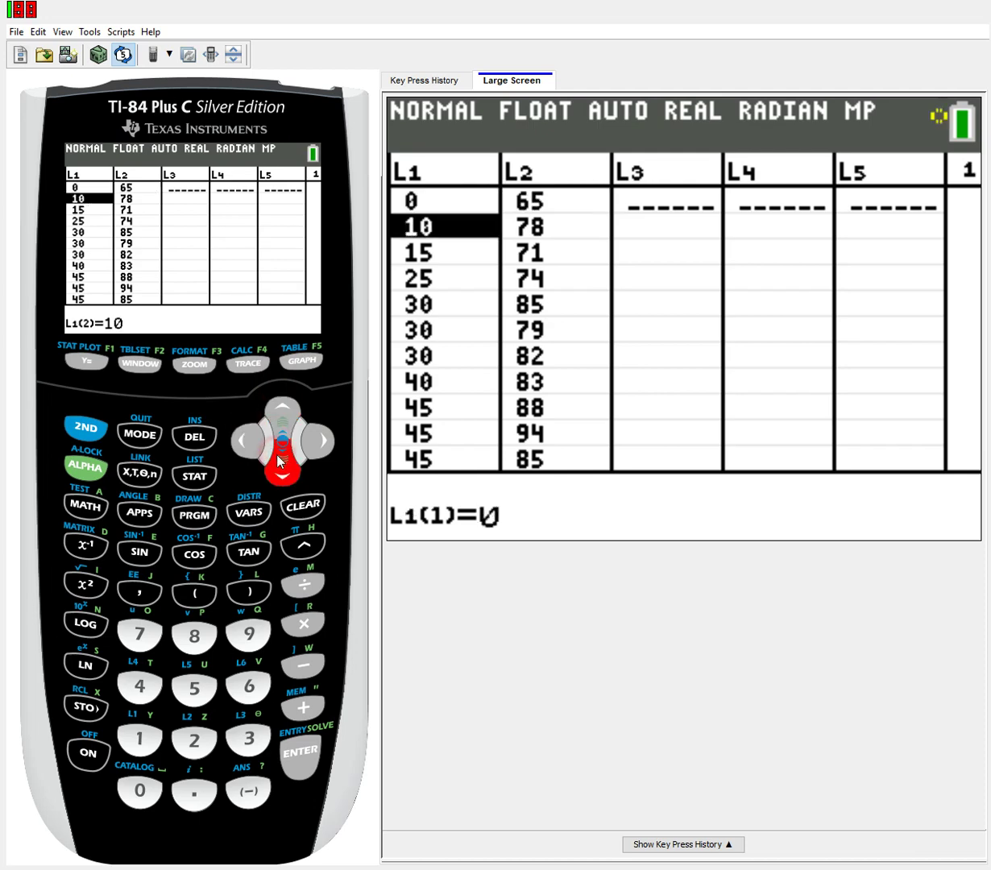
click(279, 403)
click(279, 399)
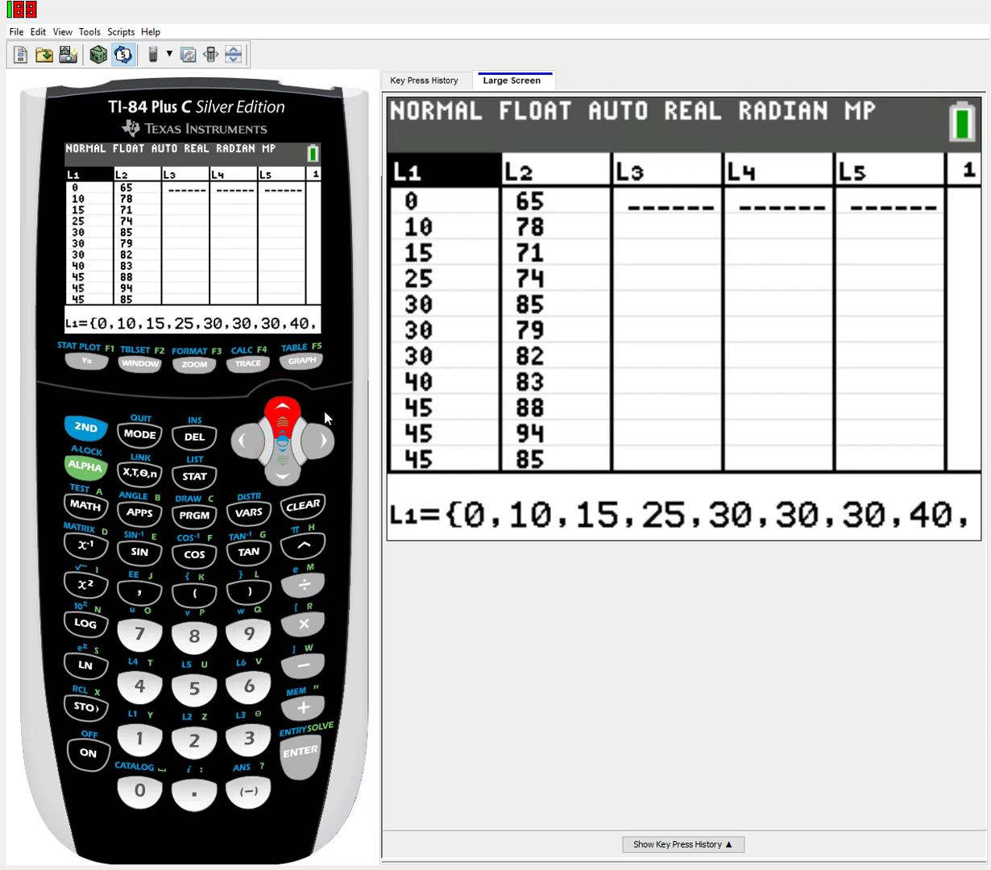
Check both list ends, confirming L1's last value is 60 and L2 matches
click(318, 439)
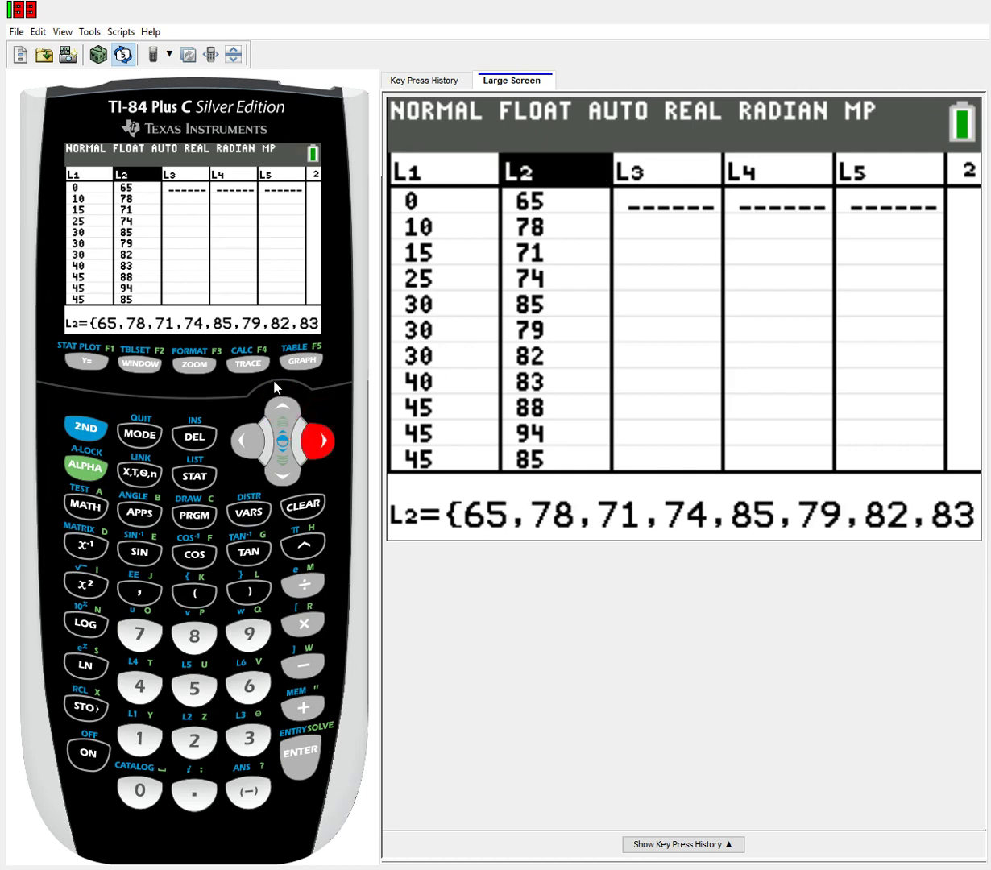
click(278, 409)
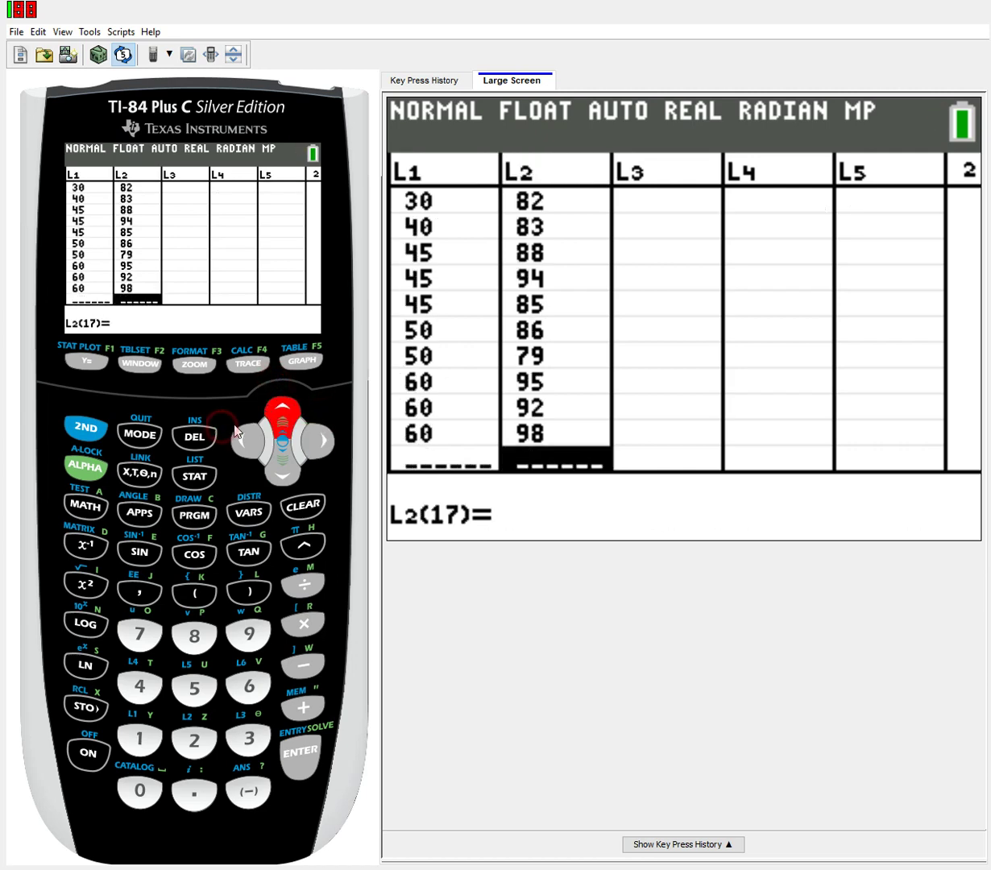
click(238, 433)
click(280, 403)
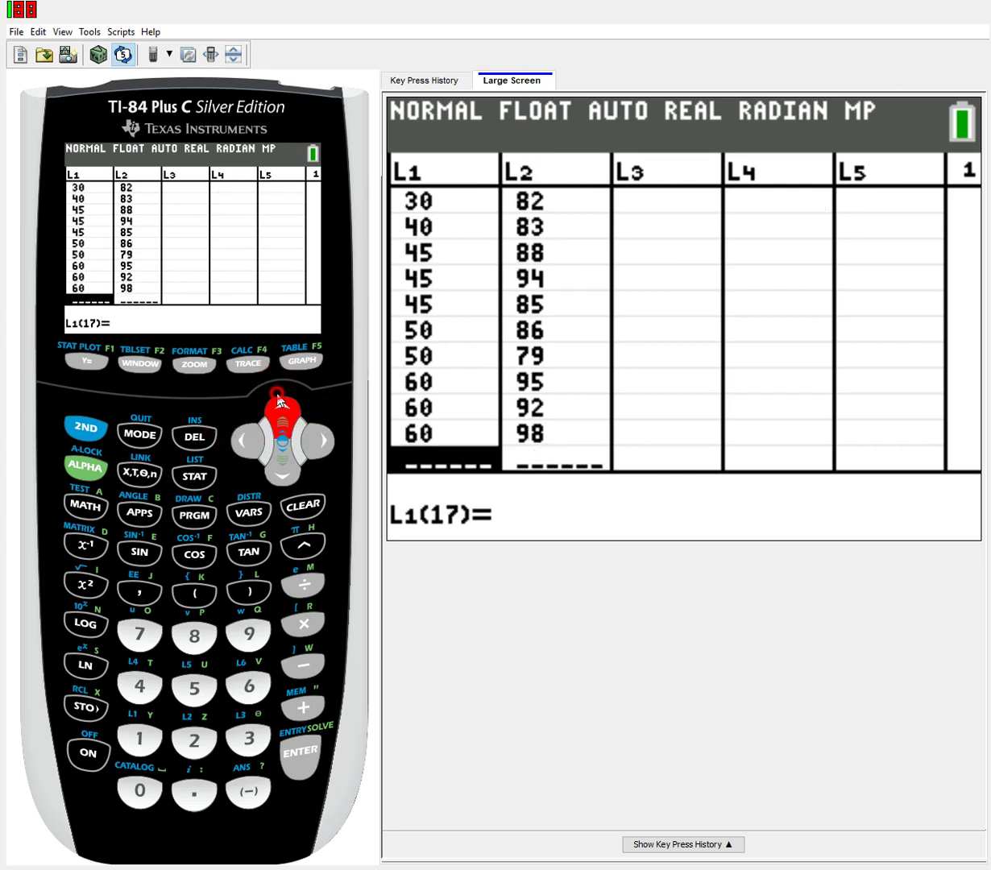
click(274, 456)
click(274, 455)
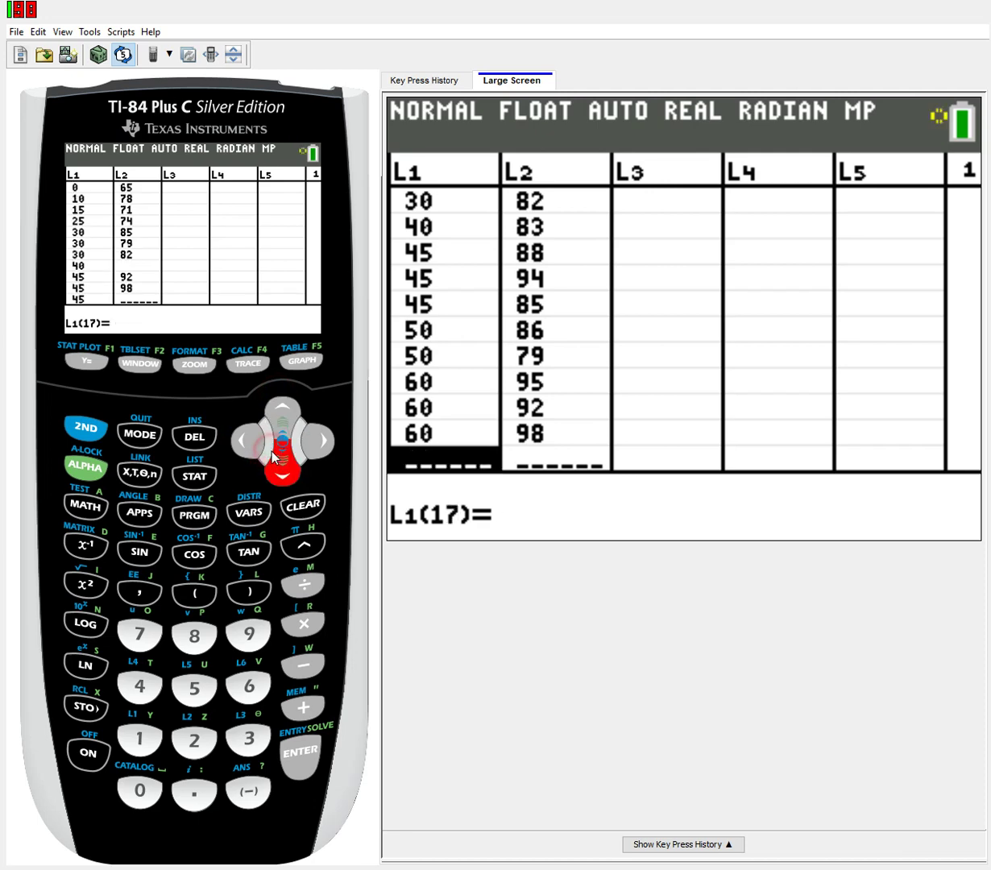
click(281, 402)
click(305, 418)
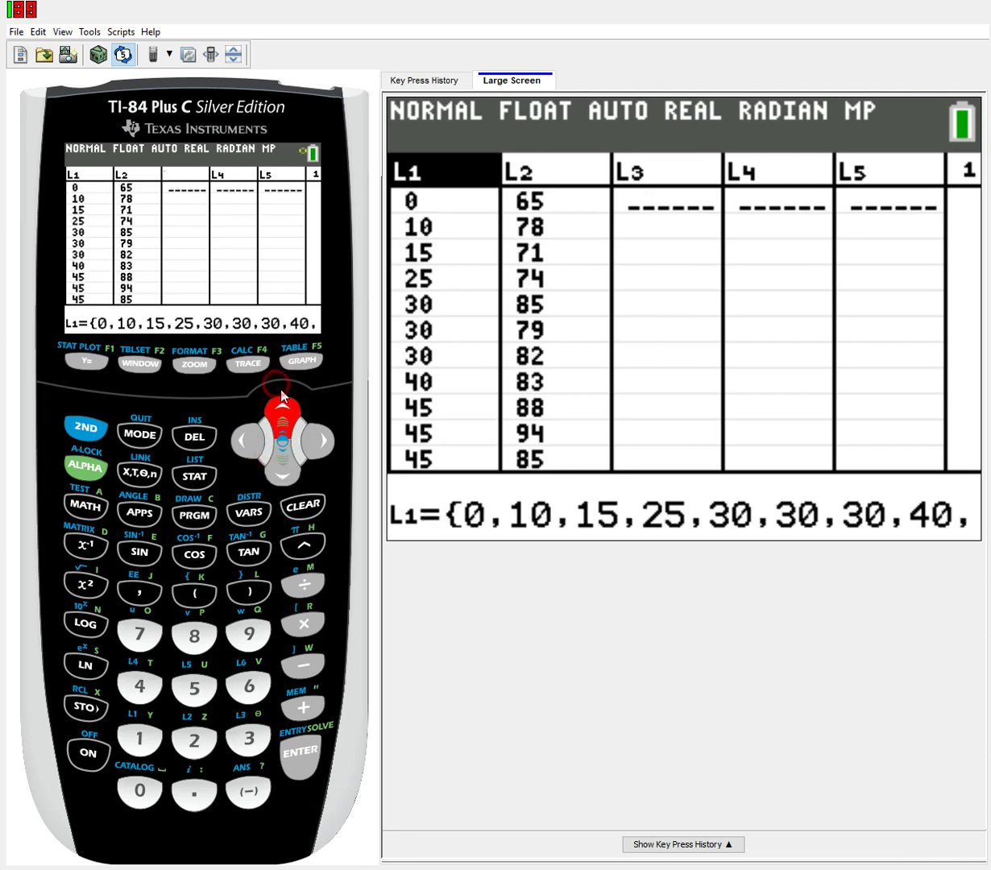
click(319, 440)
click(278, 459)
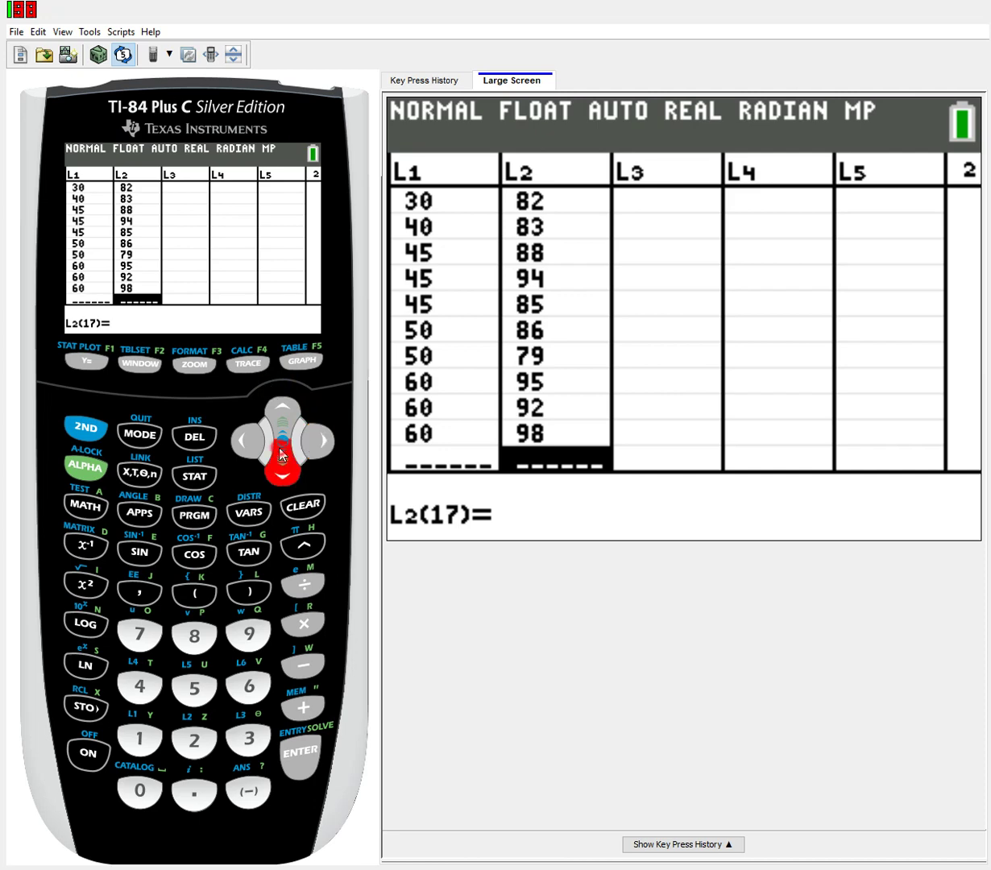
click(282, 405)
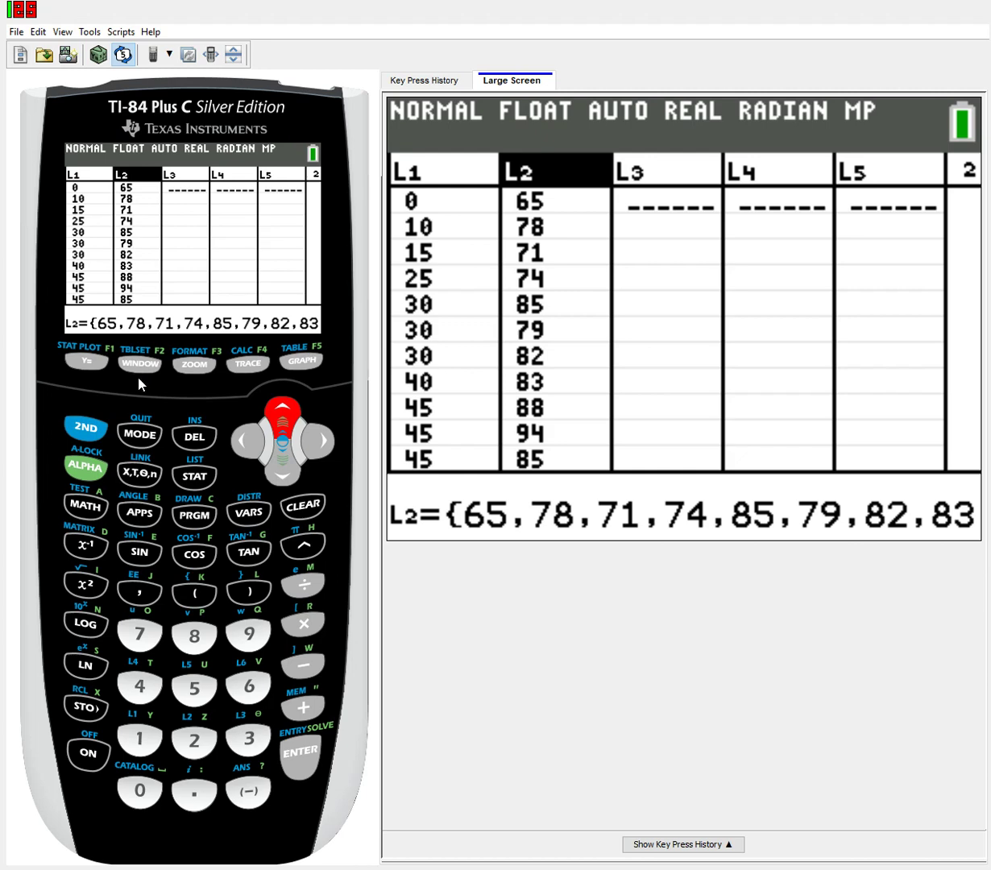
Turn Plot1 on as an L1-versus-L2 scatter plot and apply ZoomStat
click(84, 425)
click(86, 359)
click(299, 741)
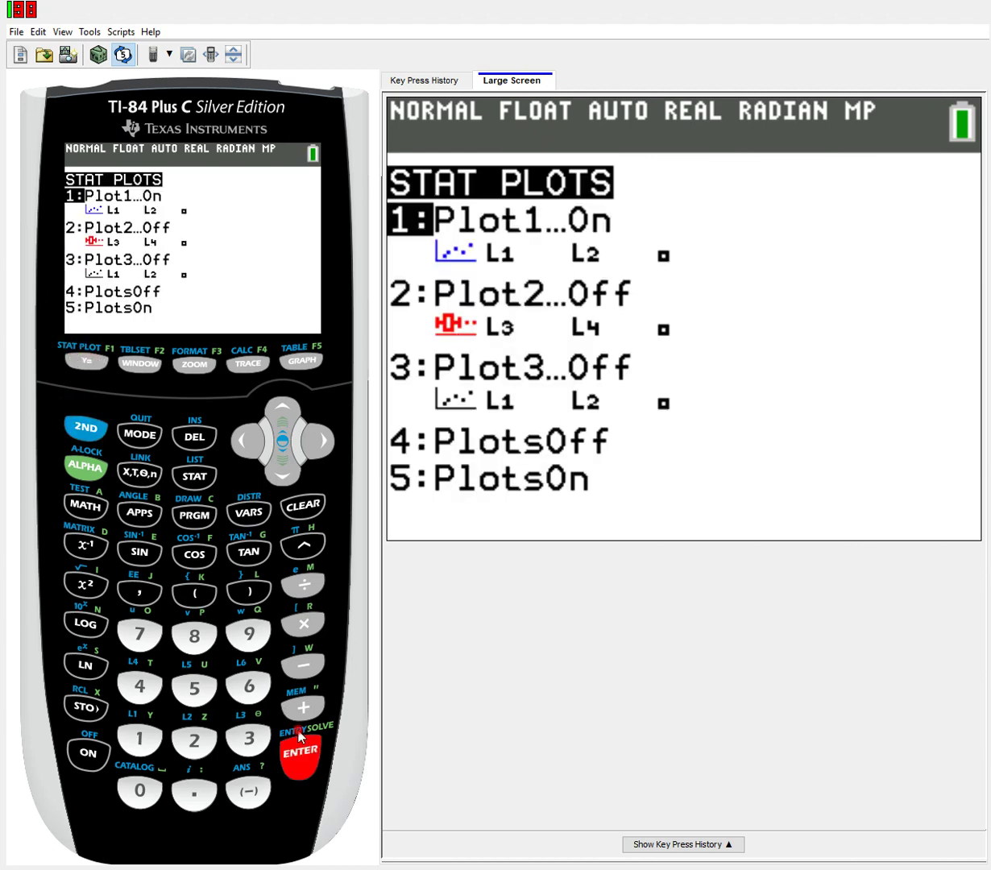
click(282, 450)
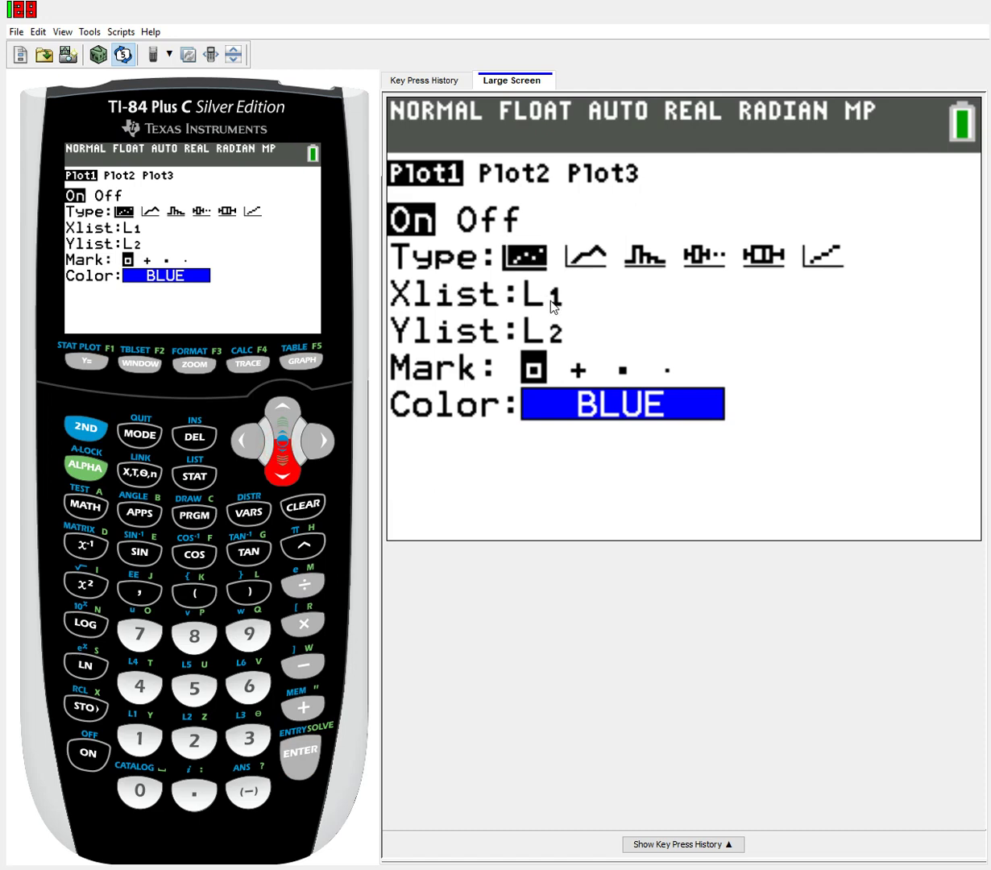
click(194, 364)
click(237, 595)
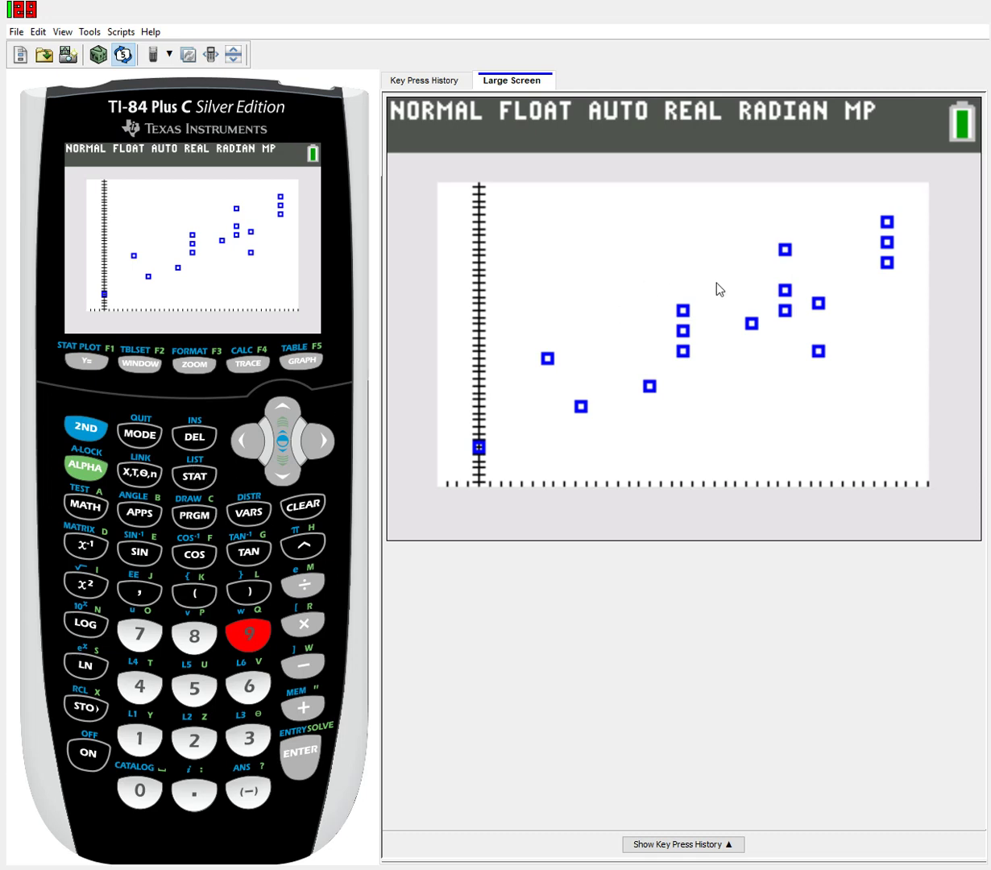
Open the 4:LinReg(ax+b) setup from the STAT CALC menu
click(193, 474)
click(313, 427)
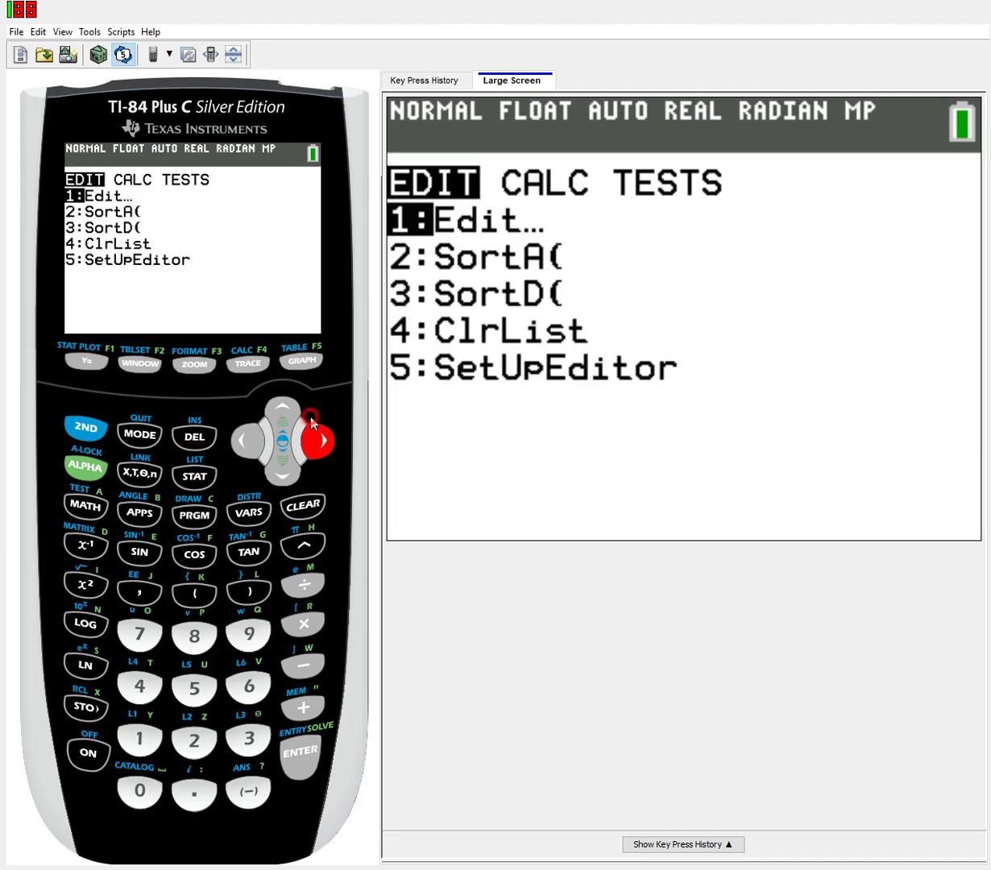
click(279, 458)
click(279, 456)
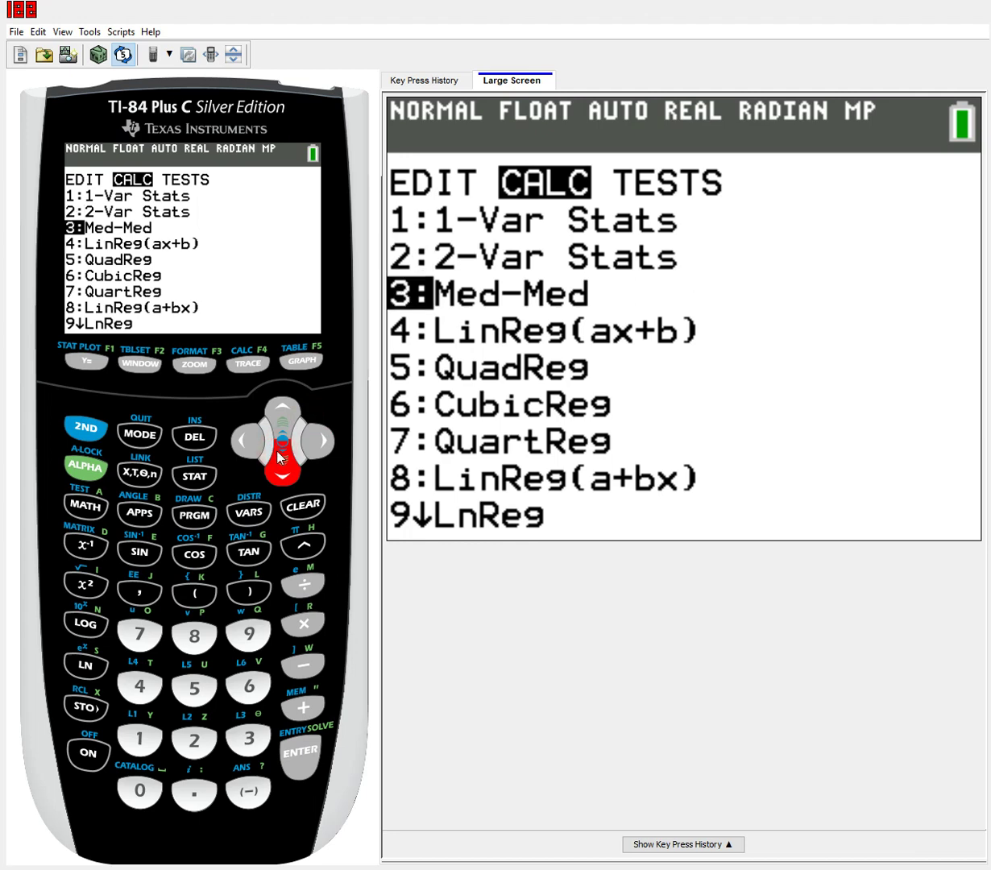
click(279, 457)
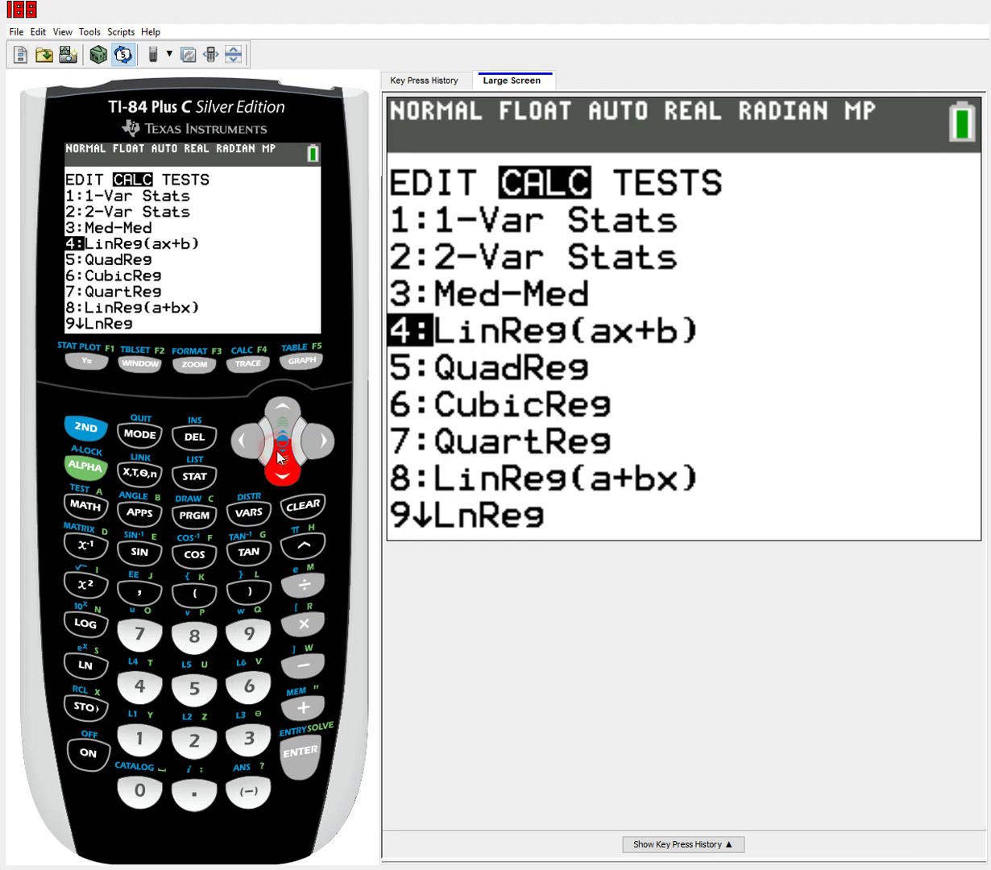
click(296, 748)
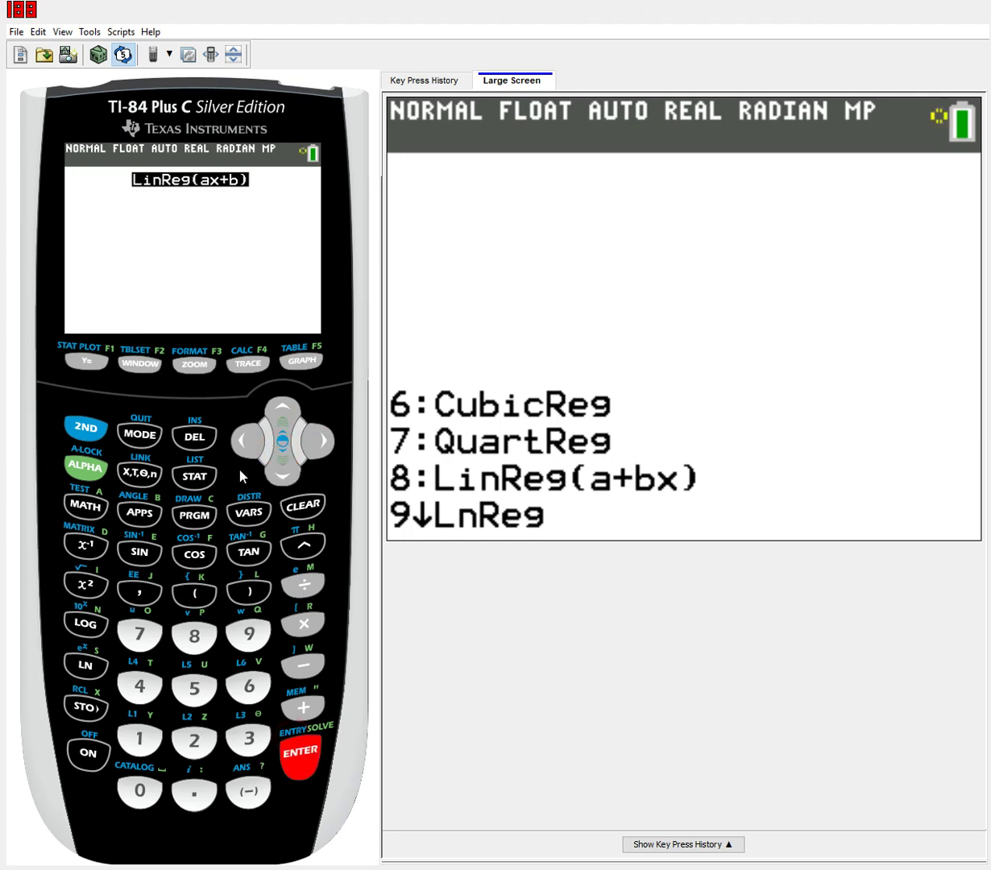
Set Xlist to L1 and Ylist to L2, and remove L4 from FreqList
click(77, 416)
click(142, 718)
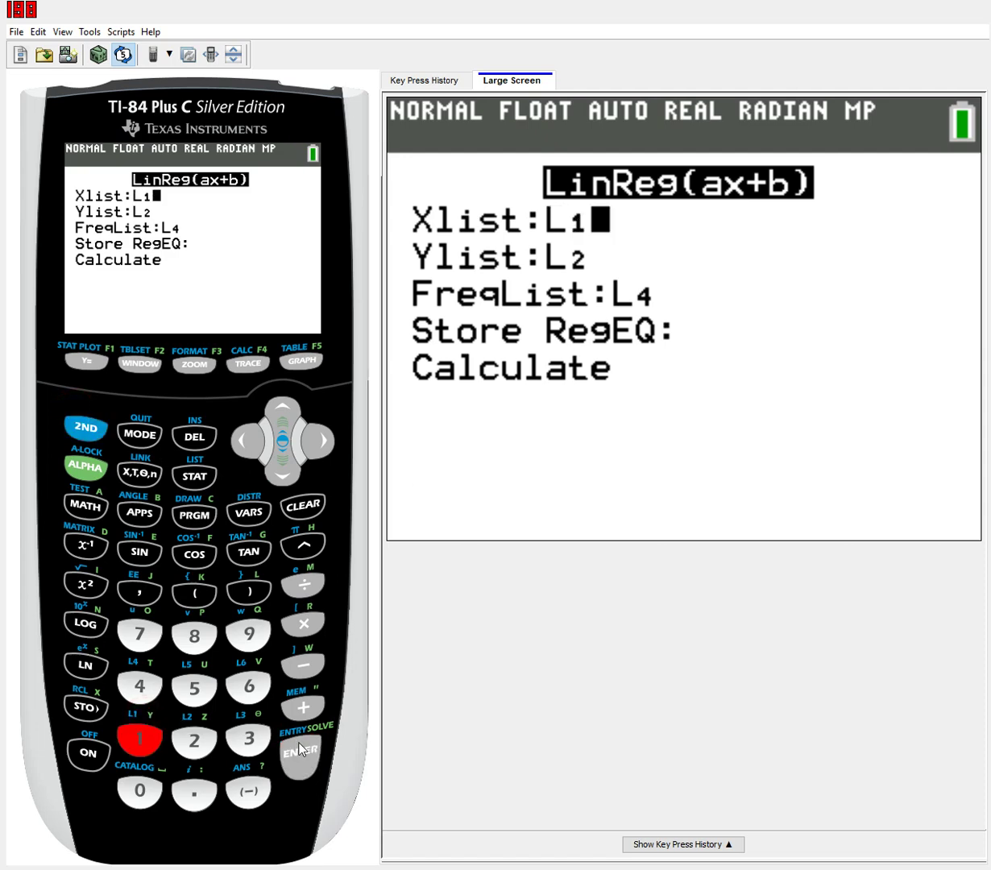
key(Return)
click(81, 403)
click(187, 715)
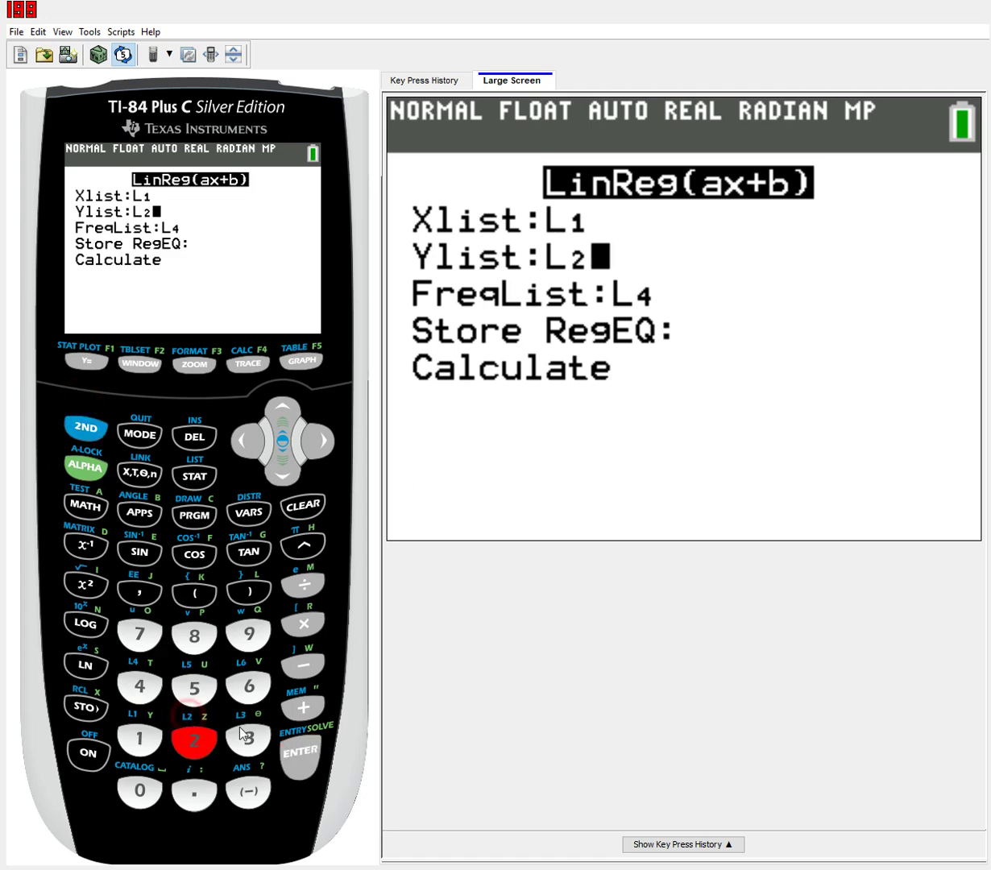
click(291, 745)
click(192, 418)
click(281, 465)
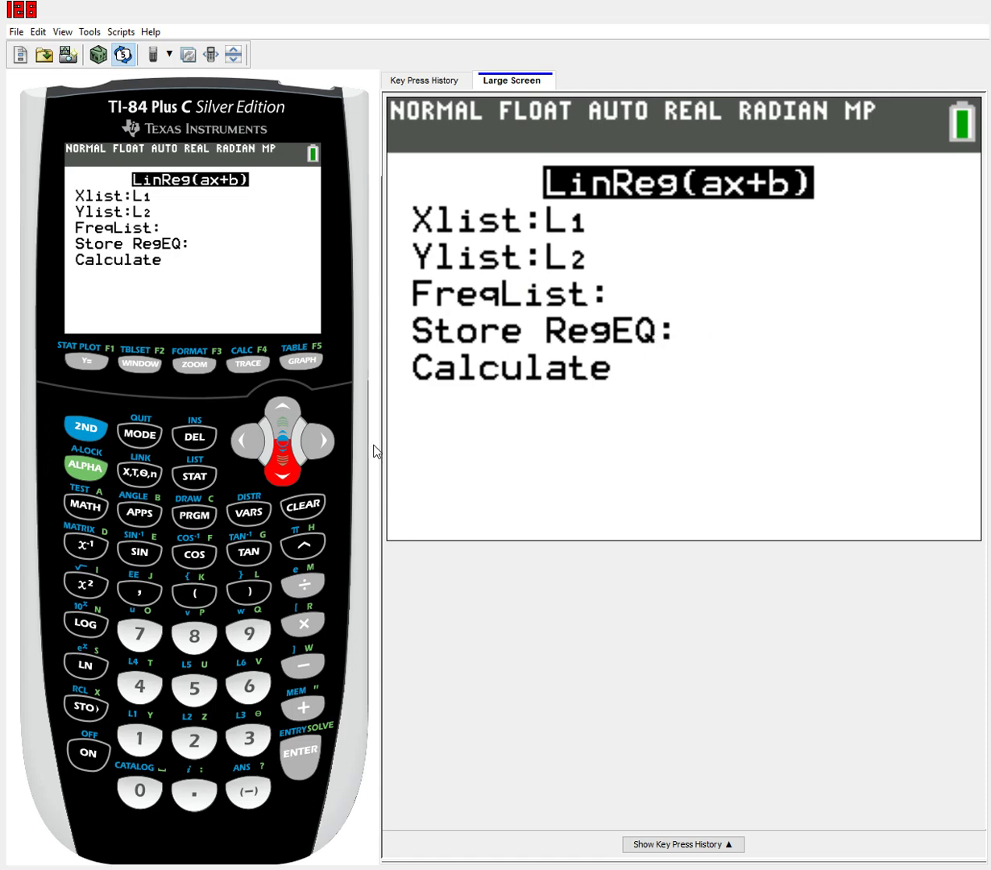
Fill Store RegEQ with Y1 using the YVAR shortcut (ALPHA TRACE)
click(84, 452)
click(249, 361)
click(299, 746)
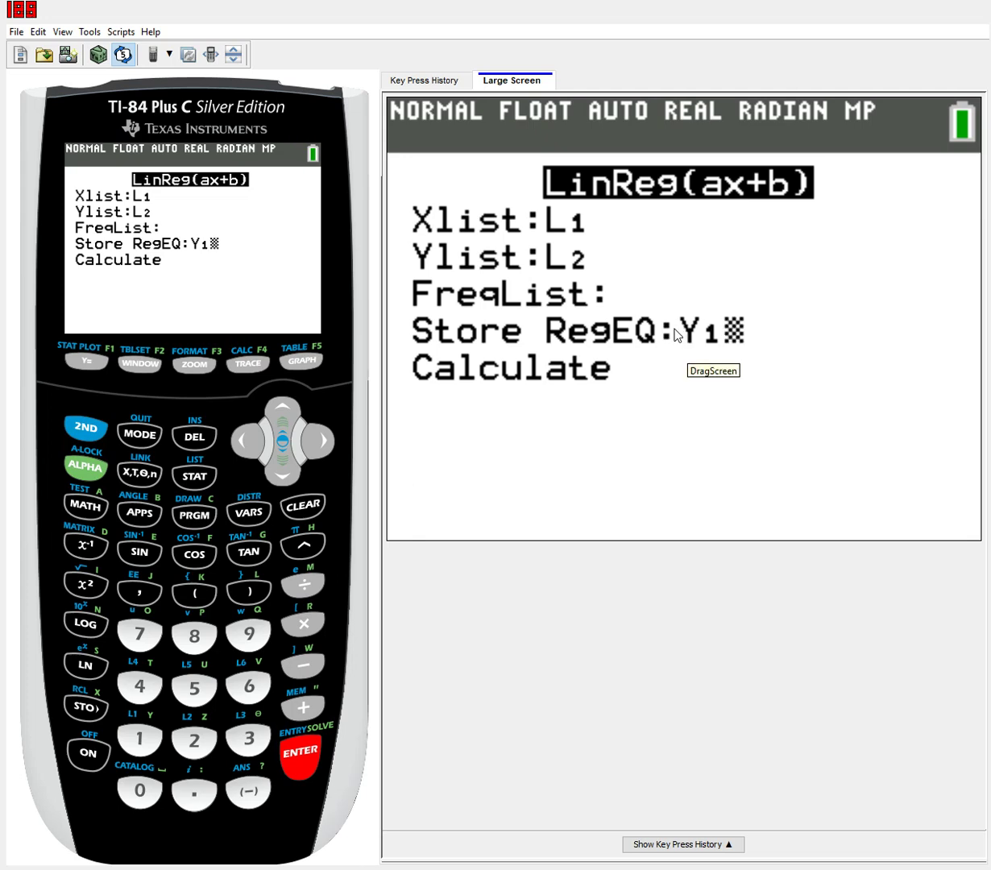
Clear Store RegEQ and re-insert Y1 from VARS > Y-VARS > Function
click(297, 490)
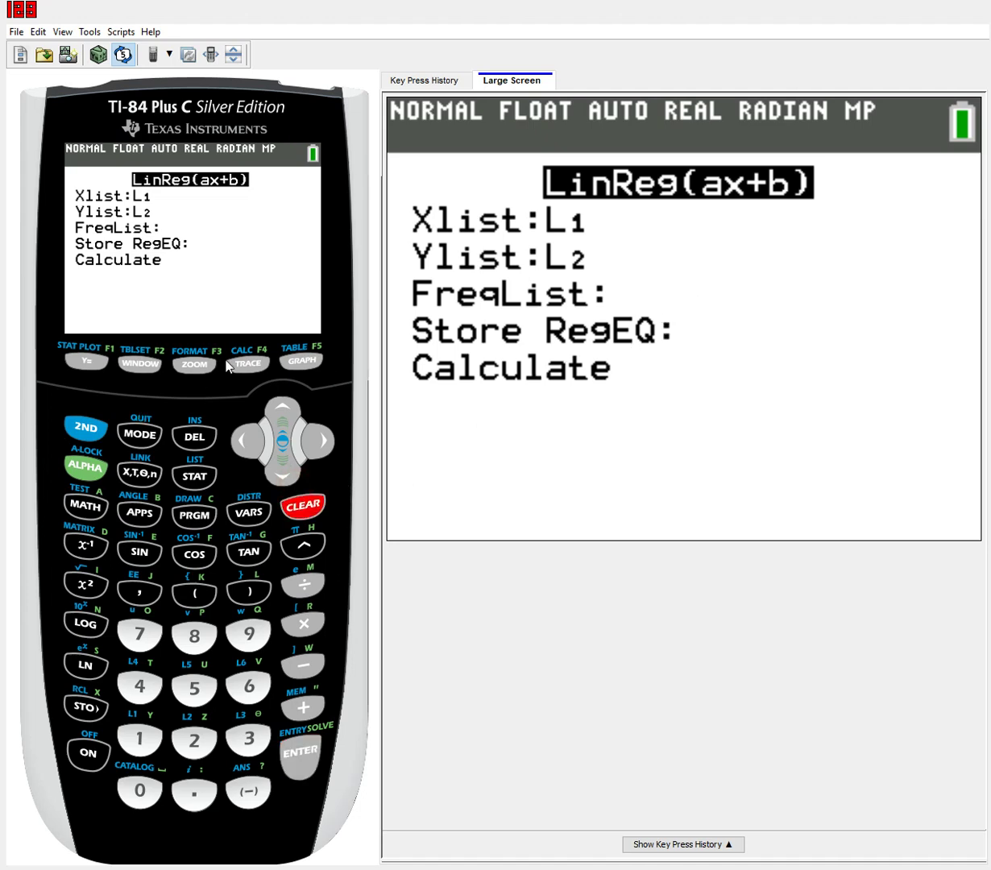
click(248, 506)
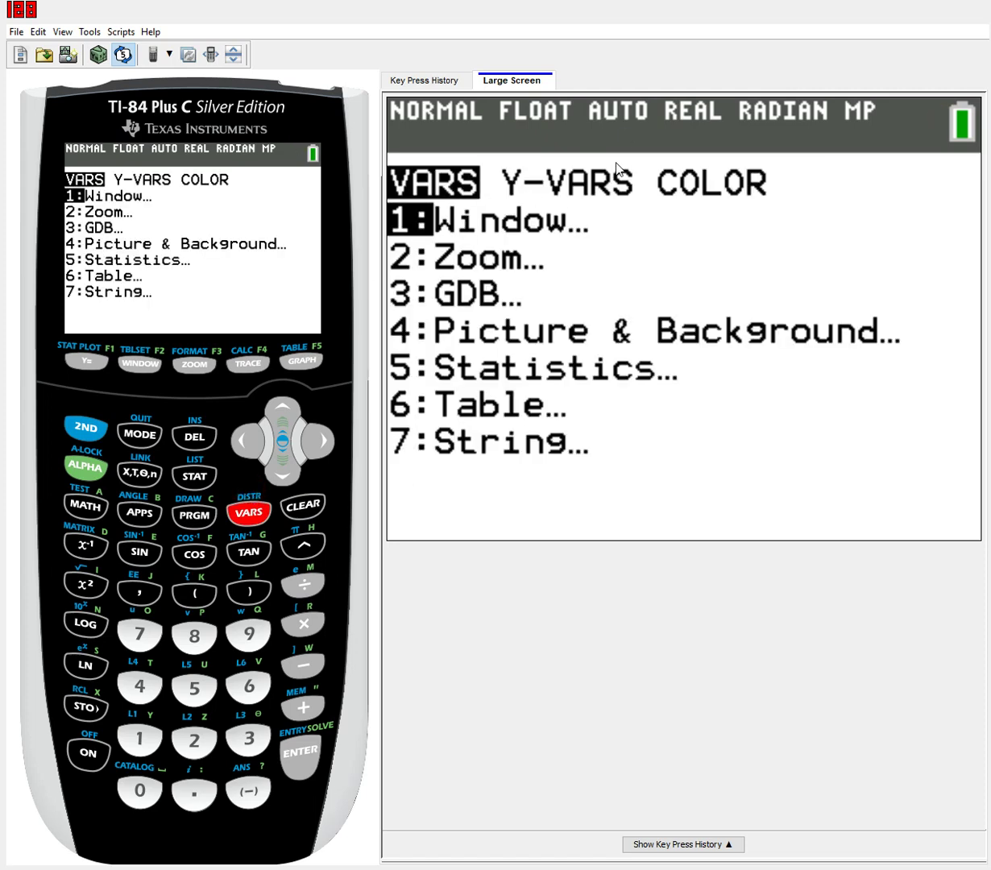
click(315, 438)
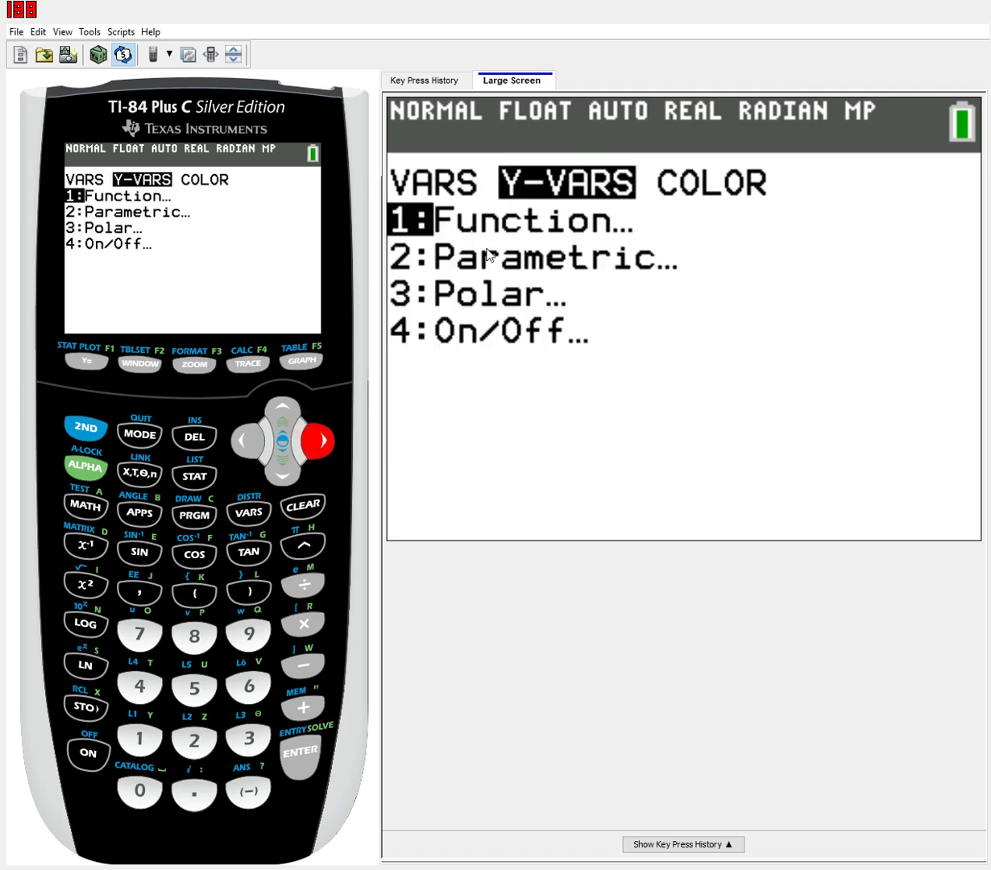
click(298, 750)
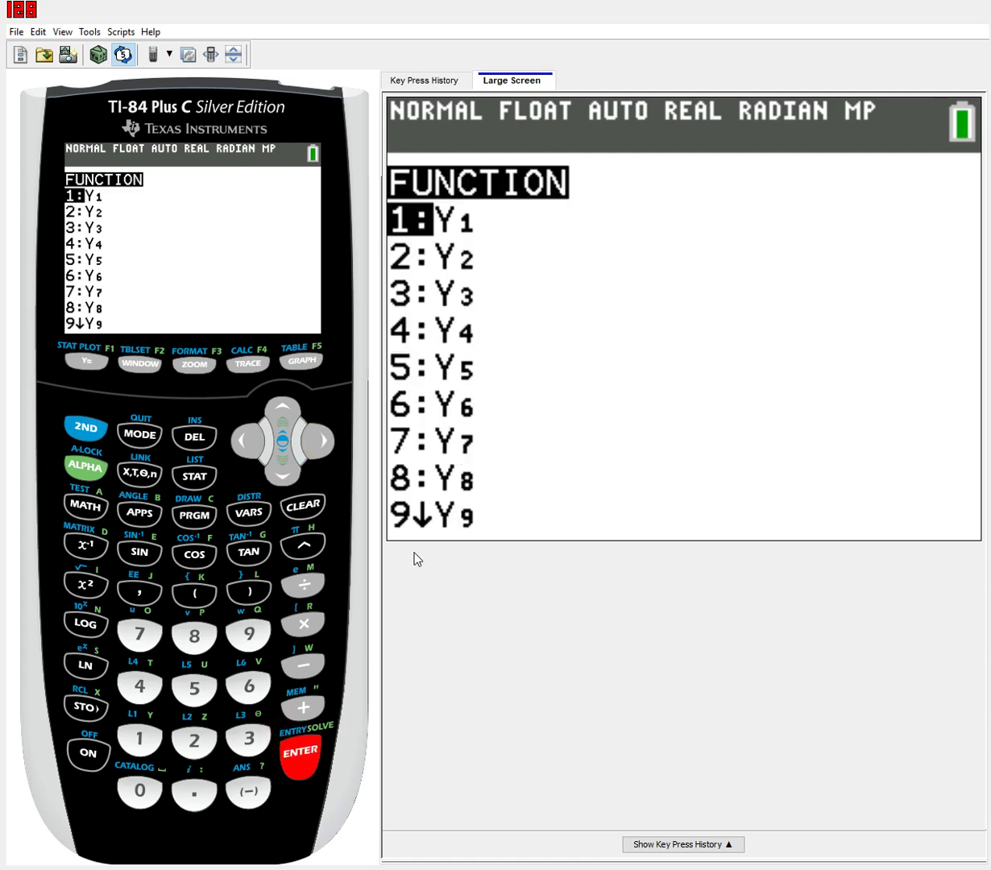
click(294, 739)
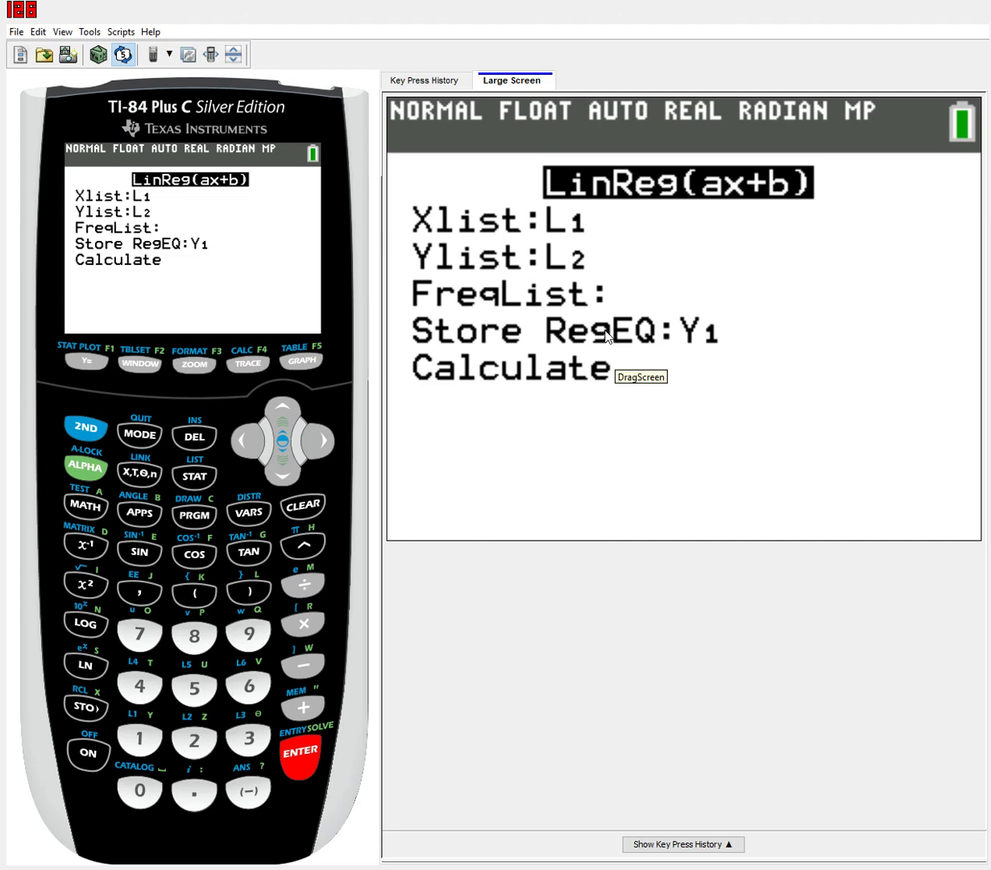
Calculate LinReg(ax+b) on L1, L2, yielding r²=.7607495003 and r=.8722095507
click(282, 466)
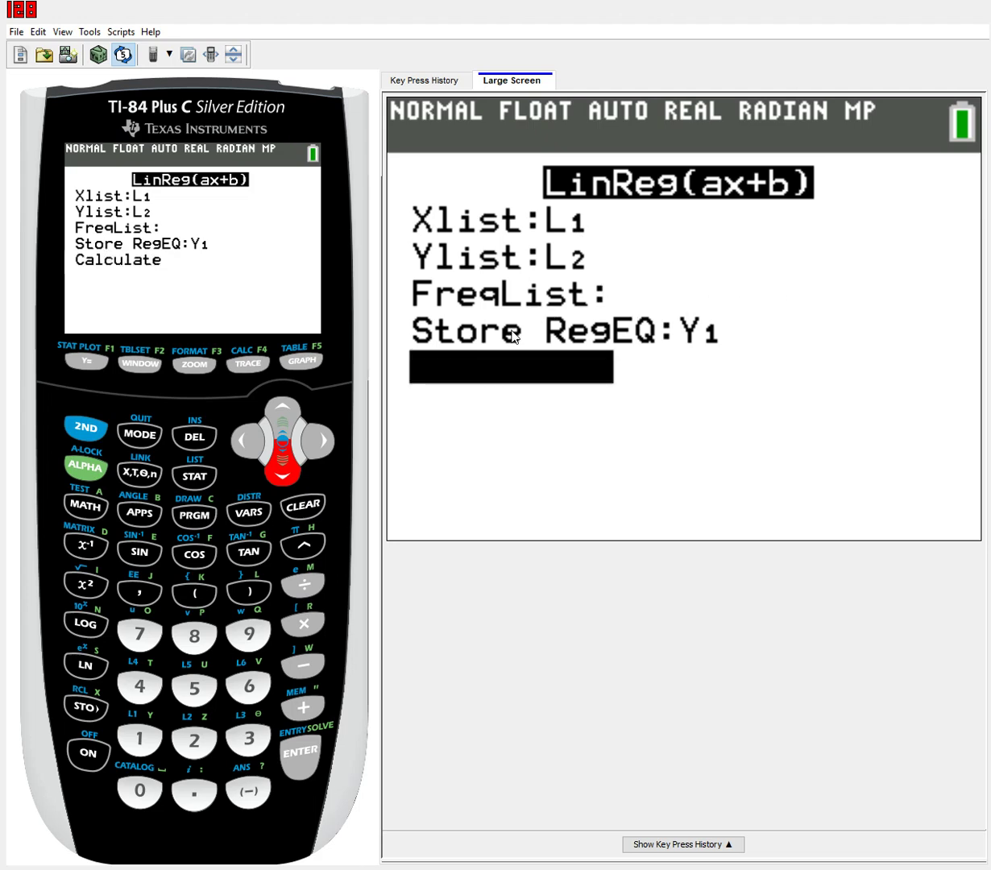
click(293, 749)
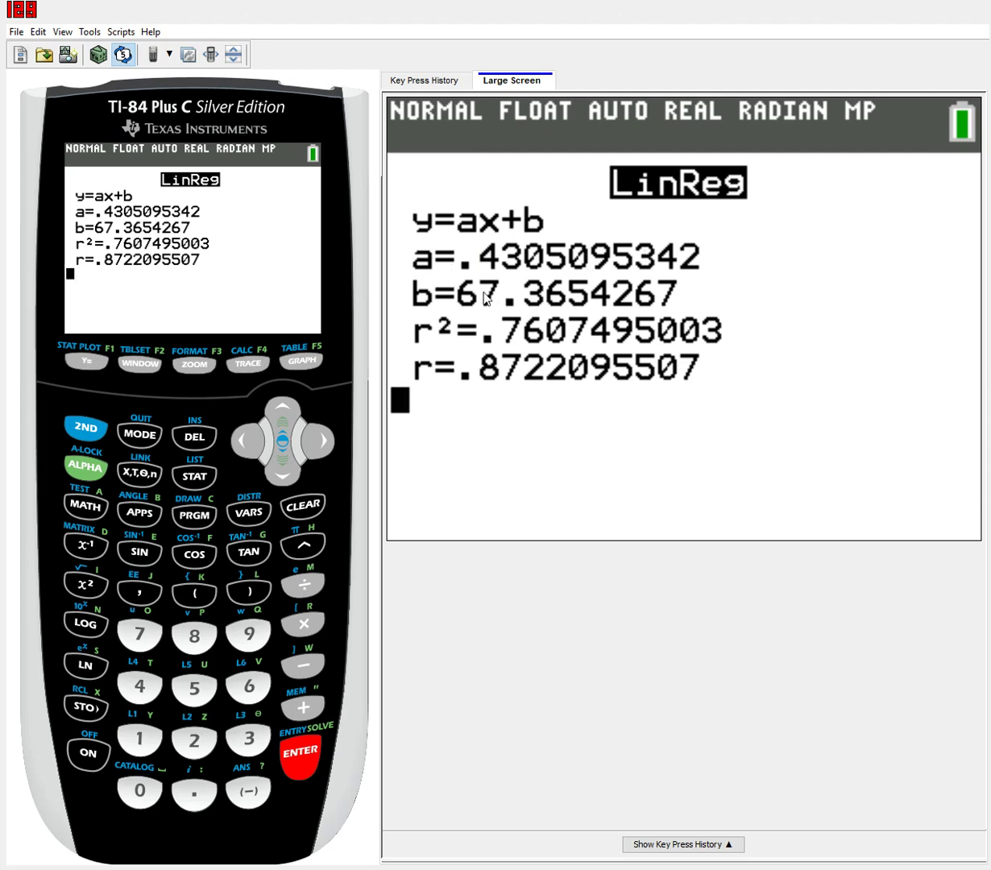
Reopen the list editor and place the cursor on the empty L3 column header
click(194, 476)
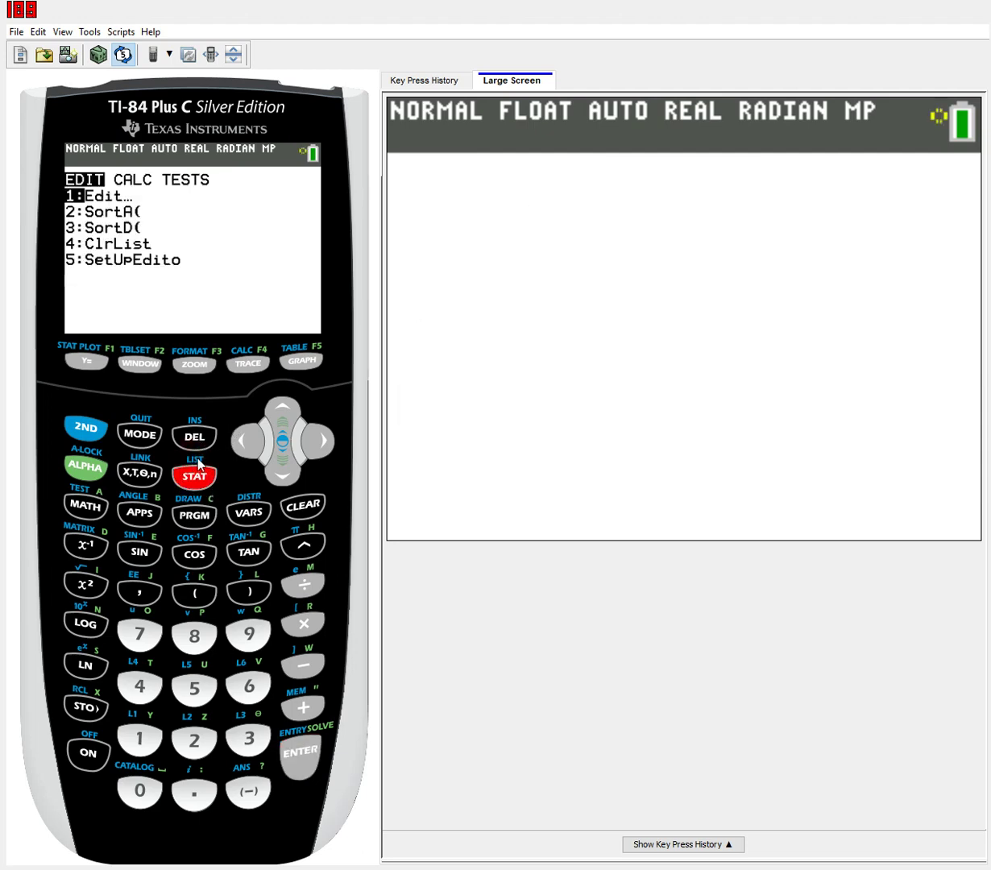
click(298, 749)
click(312, 423)
click(314, 427)
click(314, 427)
click(281, 395)
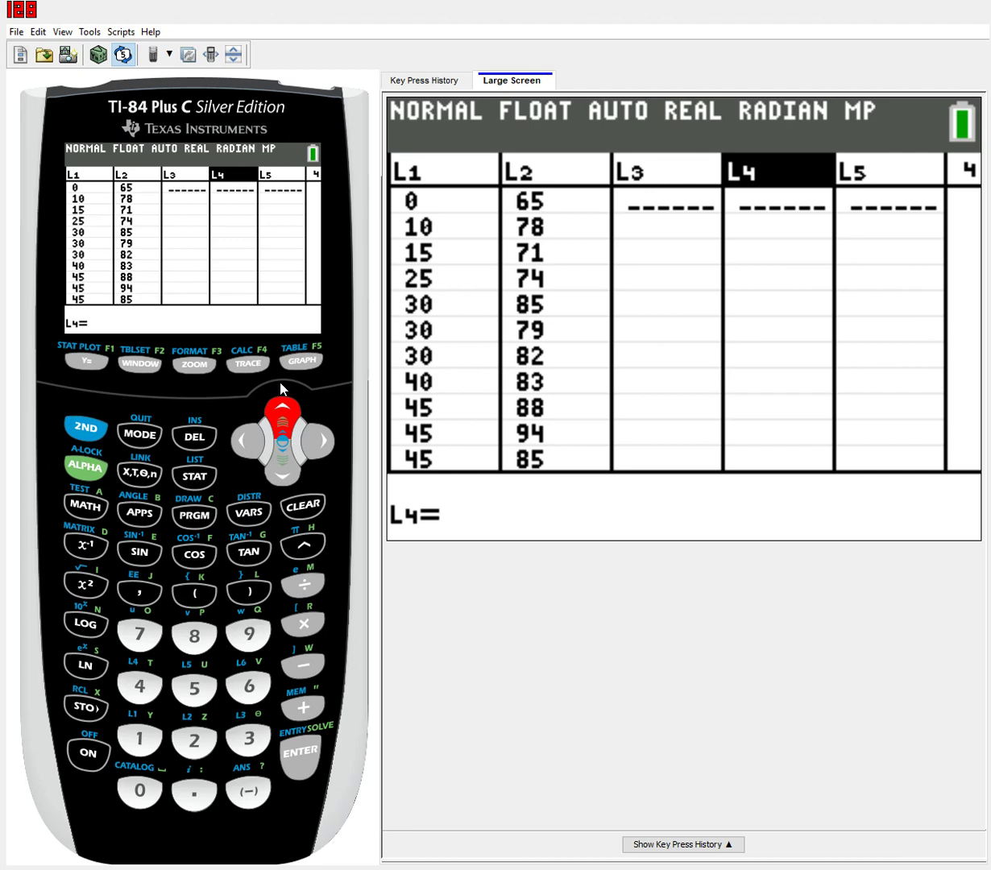
click(246, 435)
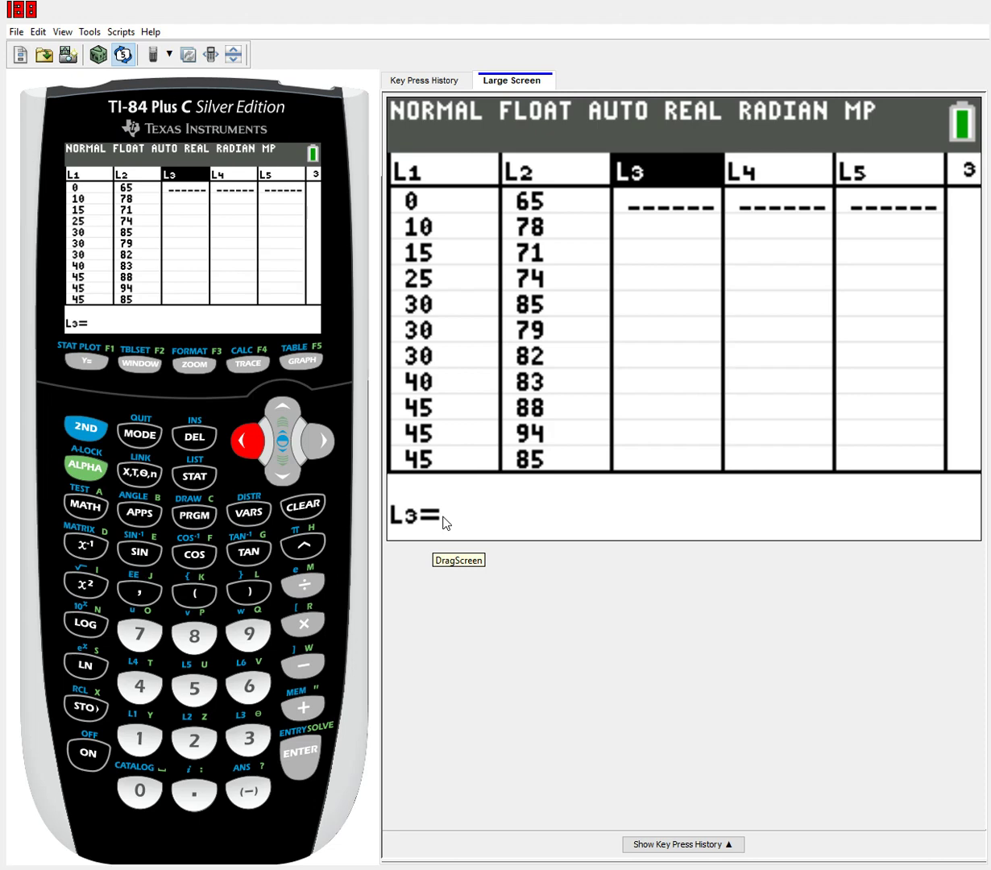
Paste RegEQ from VARS > Statistics > EQ into the L3= formula line
click(246, 510)
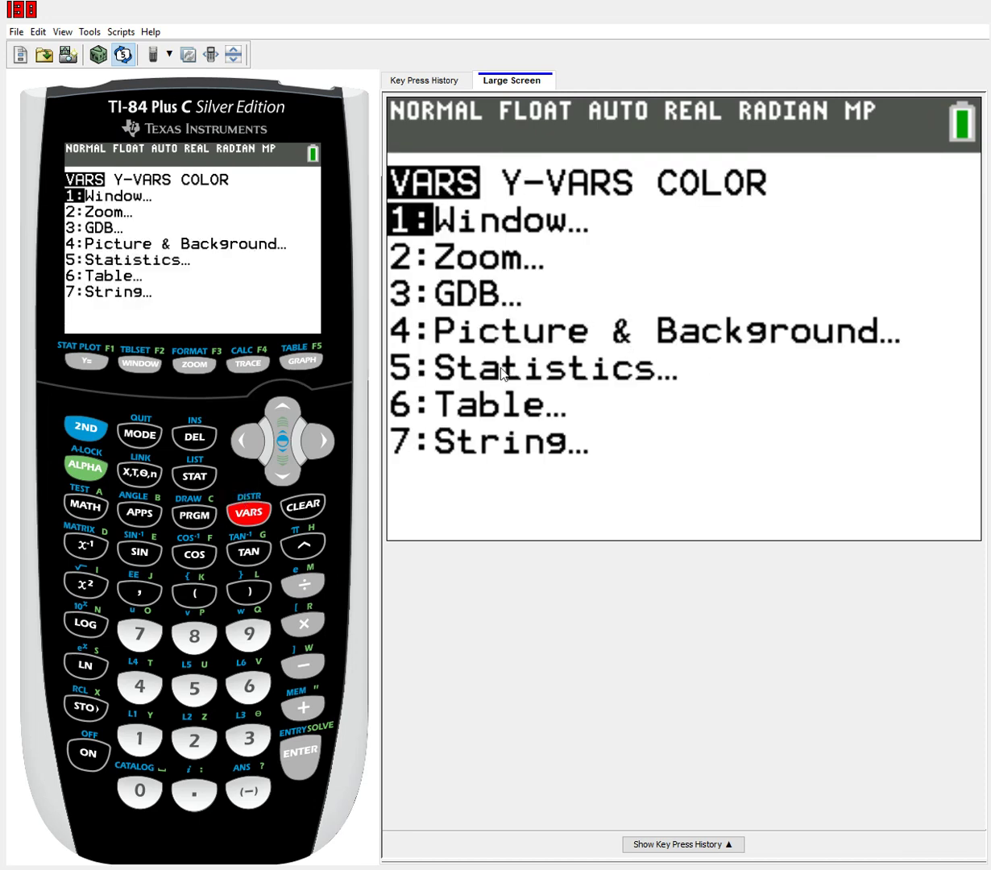
click(206, 672)
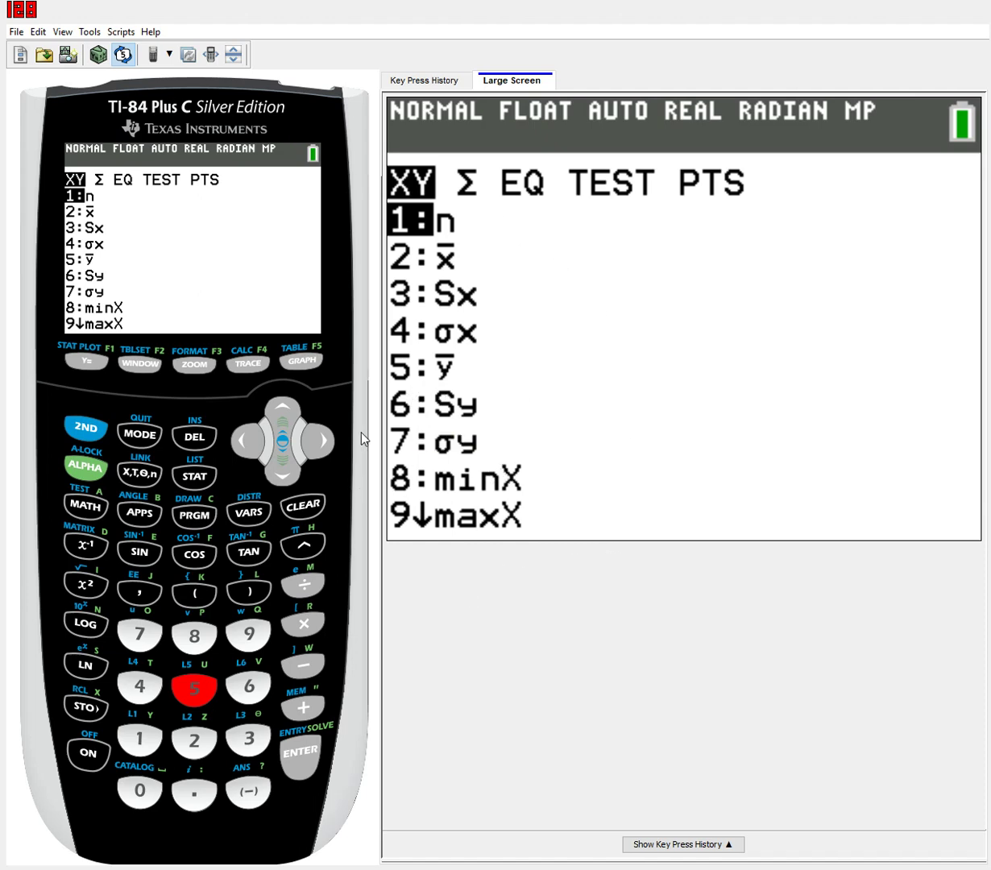
click(319, 424)
click(318, 425)
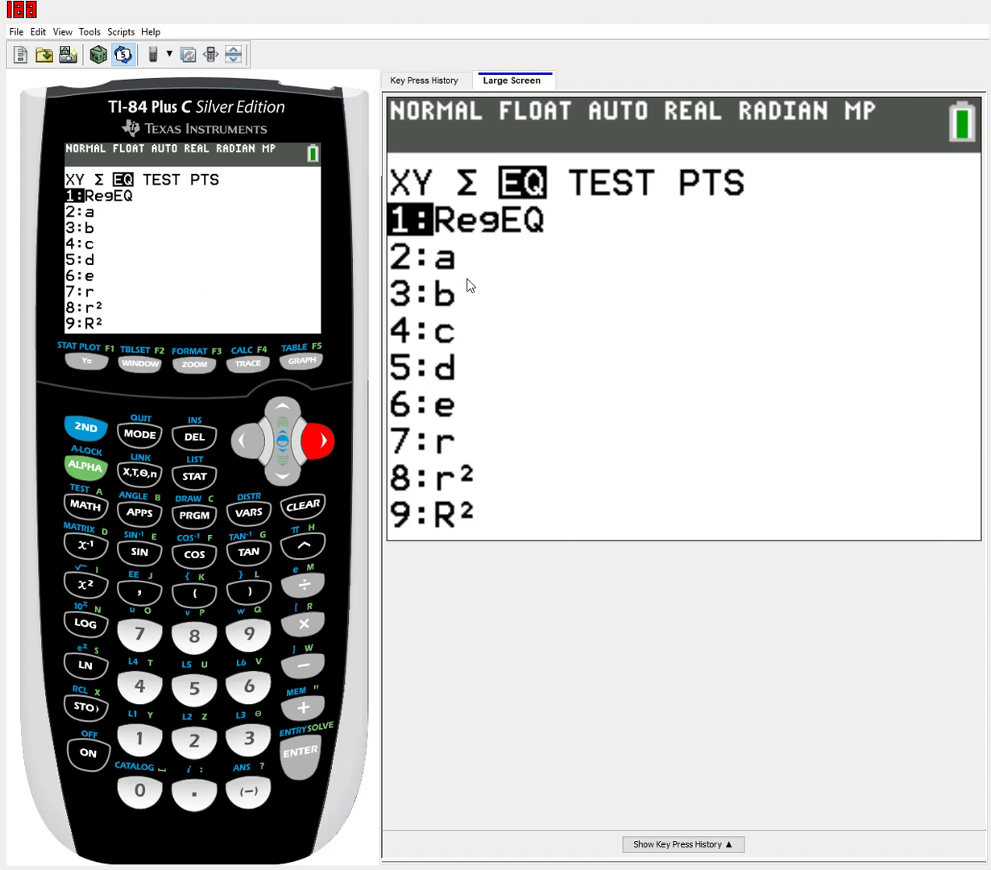
click(298, 745)
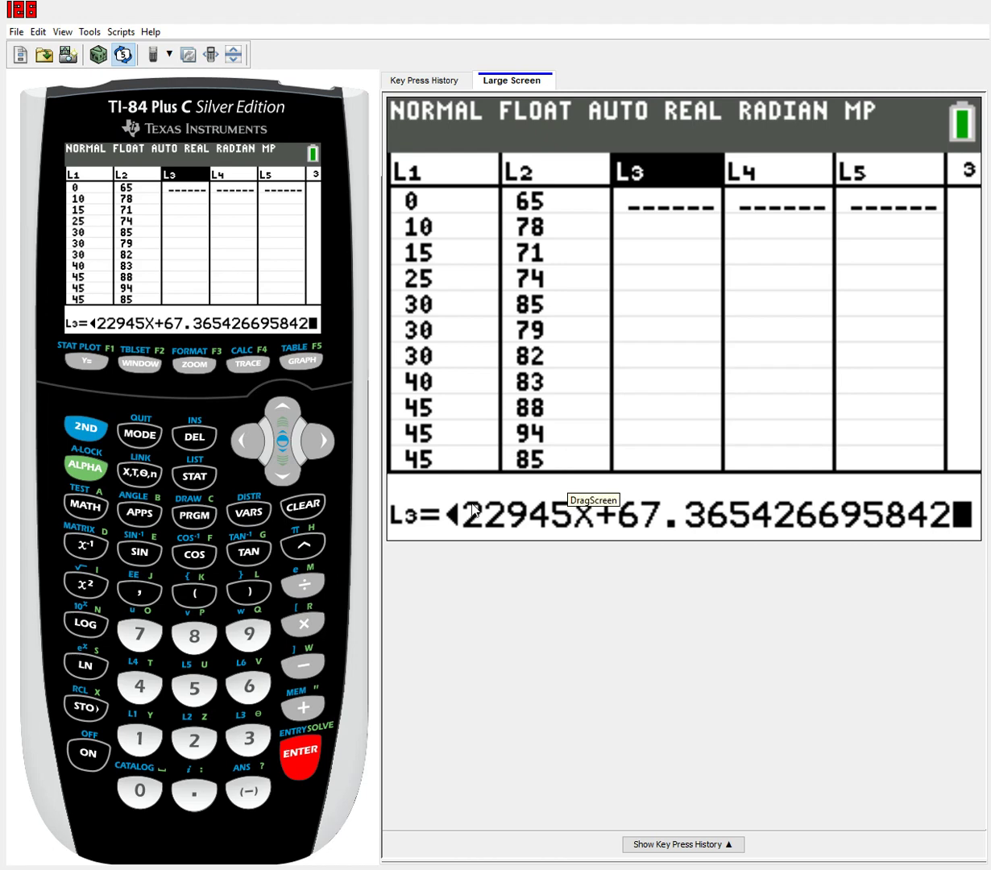
Dismiss the DATA TYPE error and return to the L3 header in the list editor
click(297, 745)
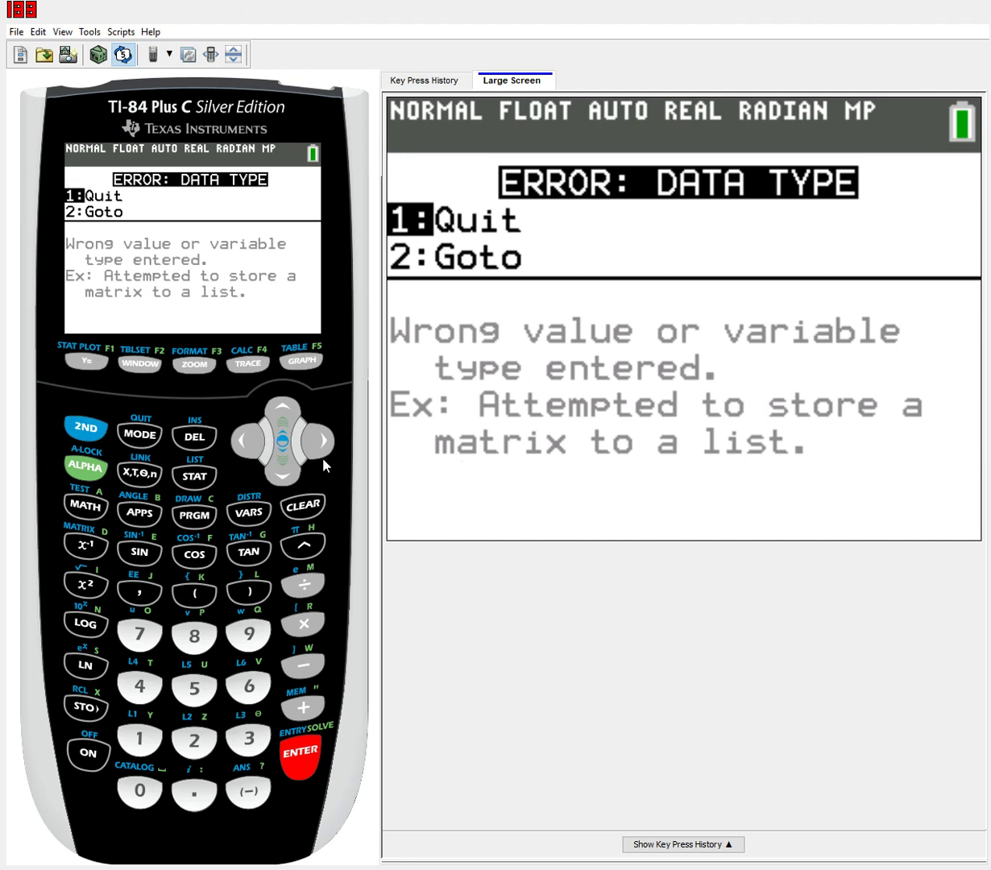
click(303, 505)
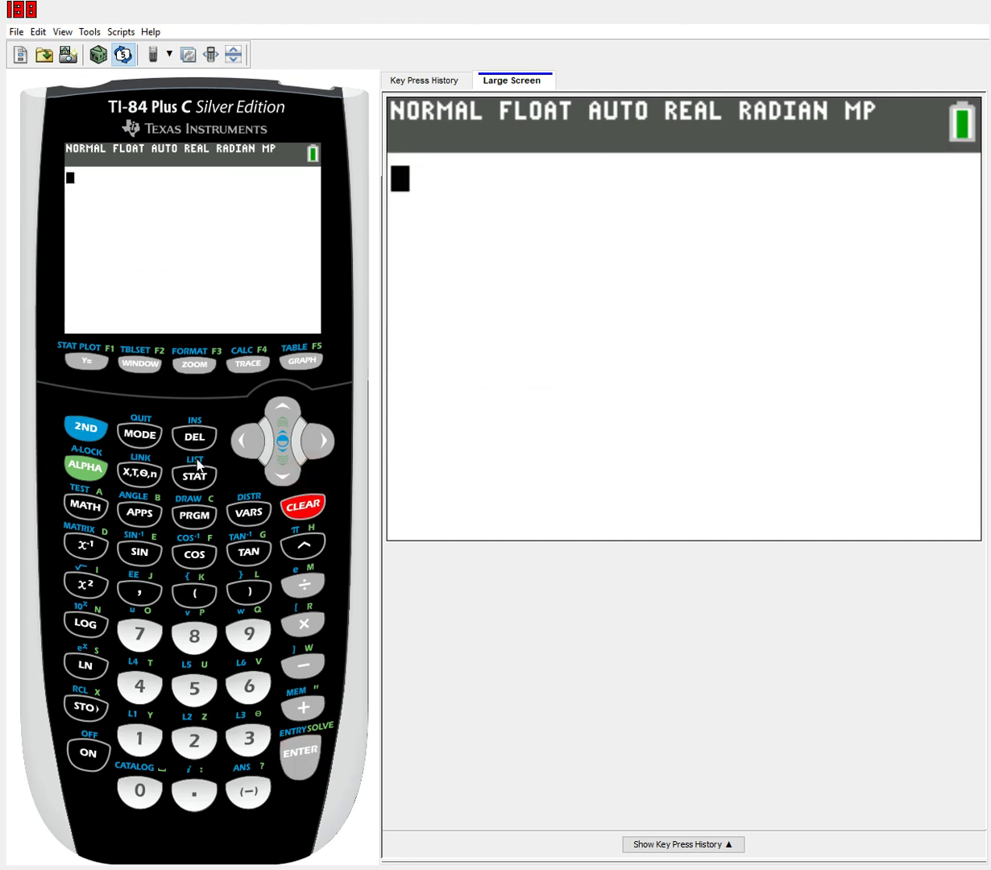
click(199, 467)
click(299, 751)
click(301, 417)
click(301, 417)
click(282, 410)
click(248, 441)
Paste RegEQ from VARS > Statistics > EQ into the L3 formula again
click(252, 507)
click(202, 681)
click(314, 425)
click(314, 424)
click(299, 751)
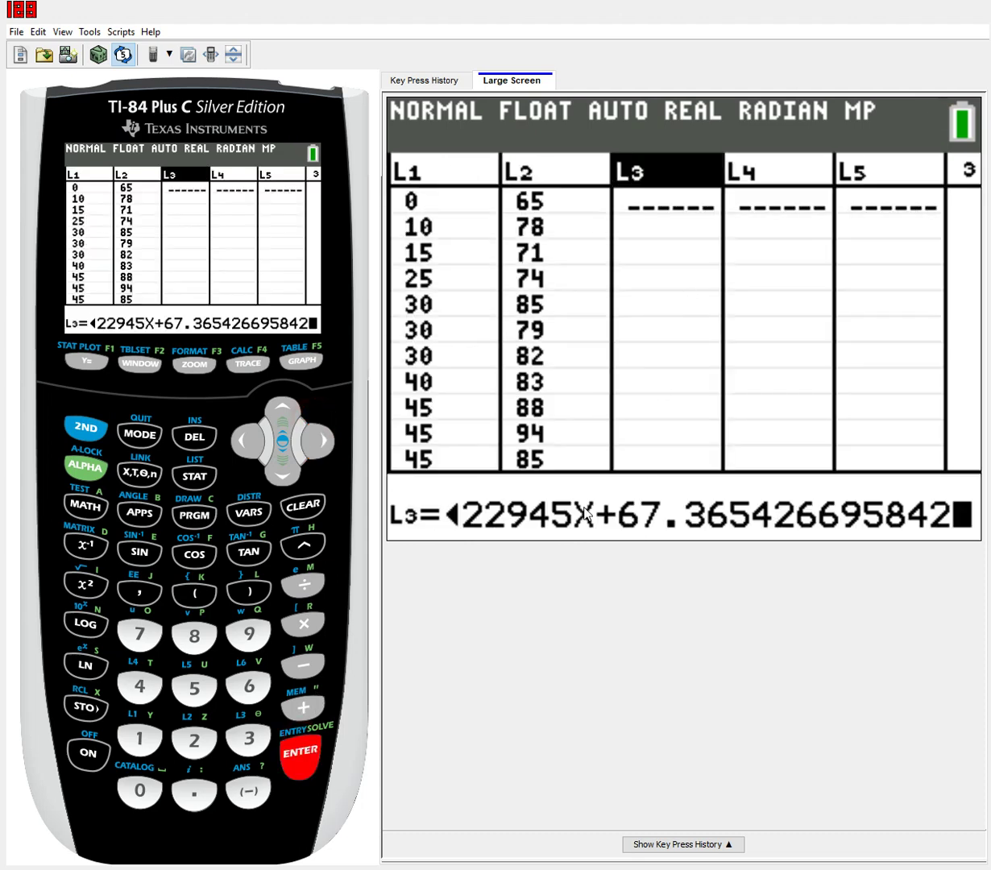
Move the cursor back through the equation onto its X
click(244, 427)
click(244, 427)
click(243, 427)
click(243, 427)
click(243, 427)
click(244, 427)
click(243, 427)
click(243, 427)
click(243, 427)
click(243, 427)
click(243, 427)
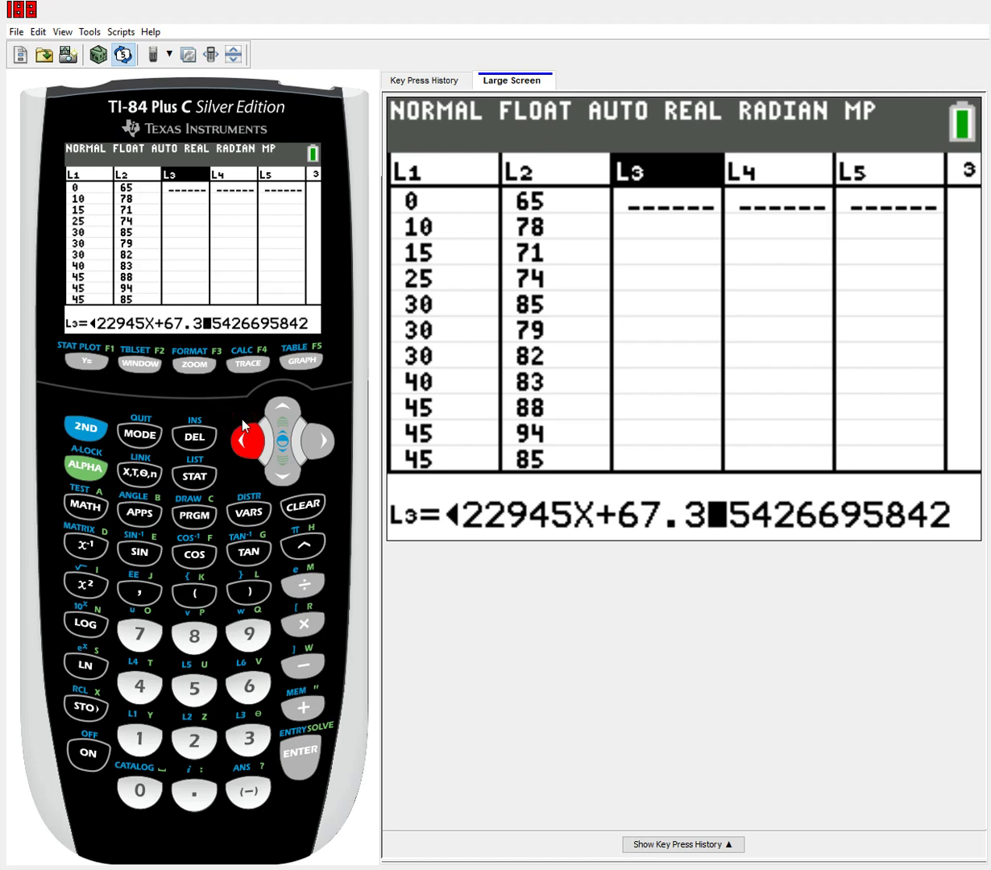
click(244, 427)
click(243, 426)
click(243, 427)
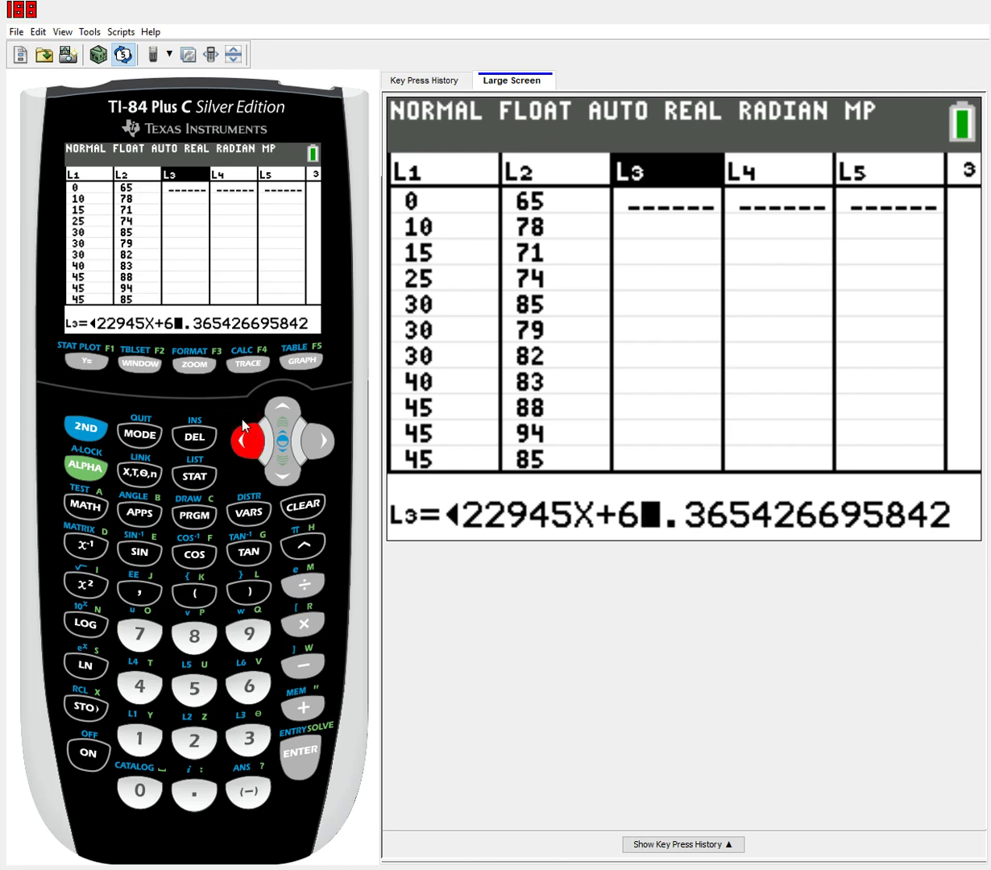
click(243, 427)
click(244, 427)
click(243, 427)
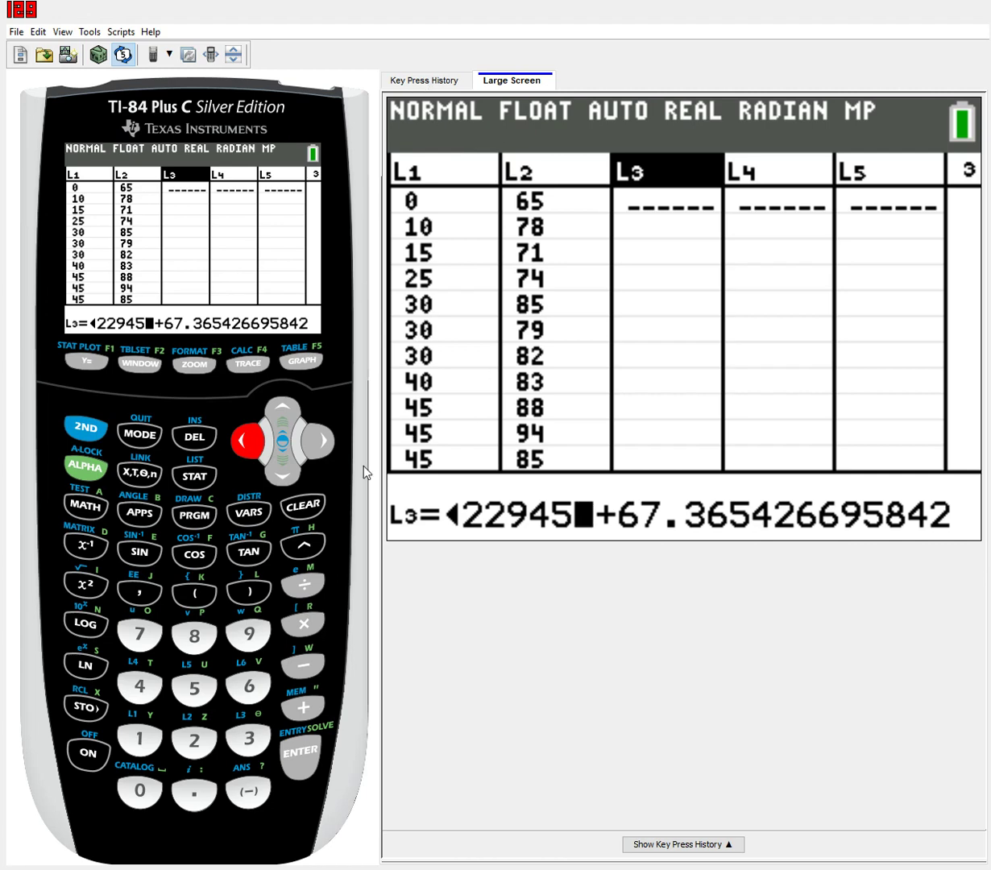
Replace X with L1 in the L3 formula and compute the predicted values
click(83, 407)
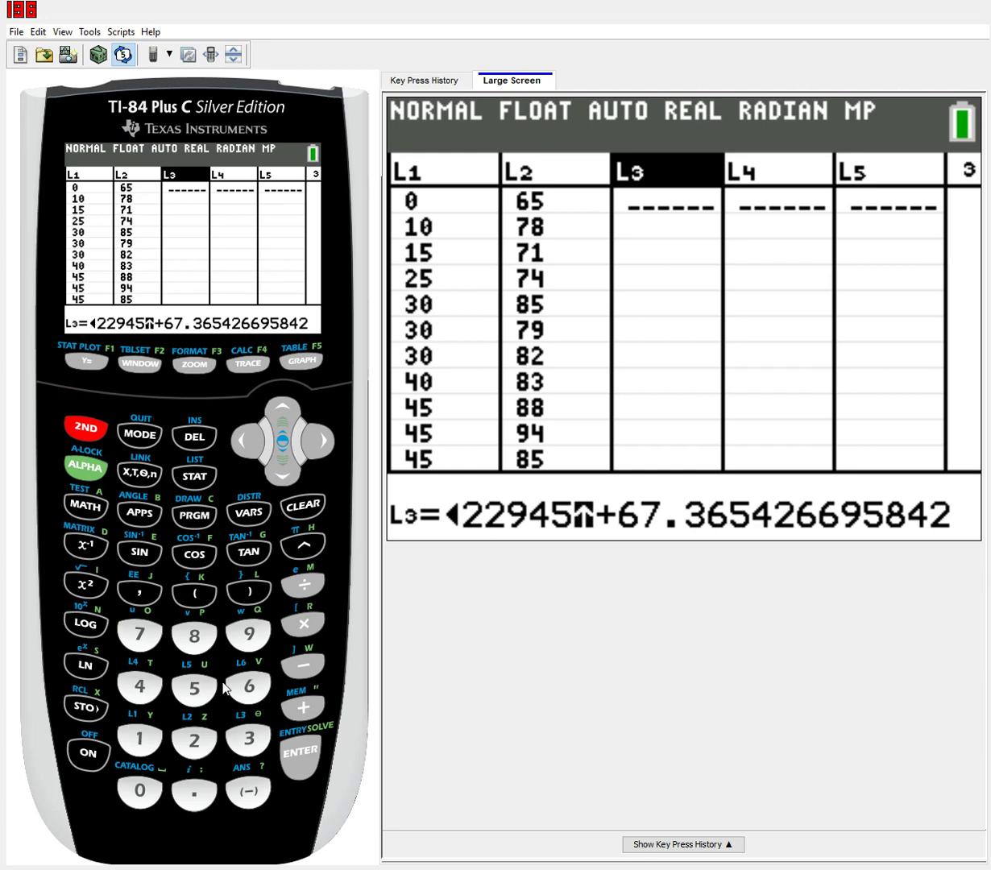
click(139, 738)
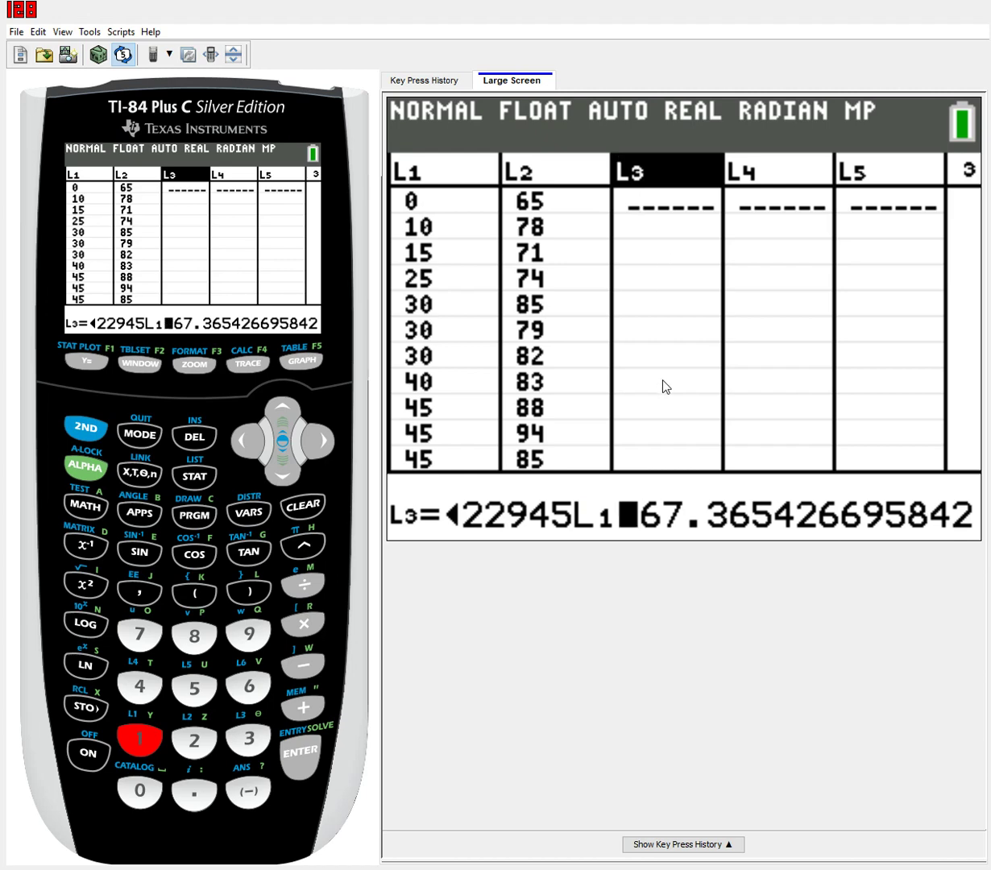
click(292, 731)
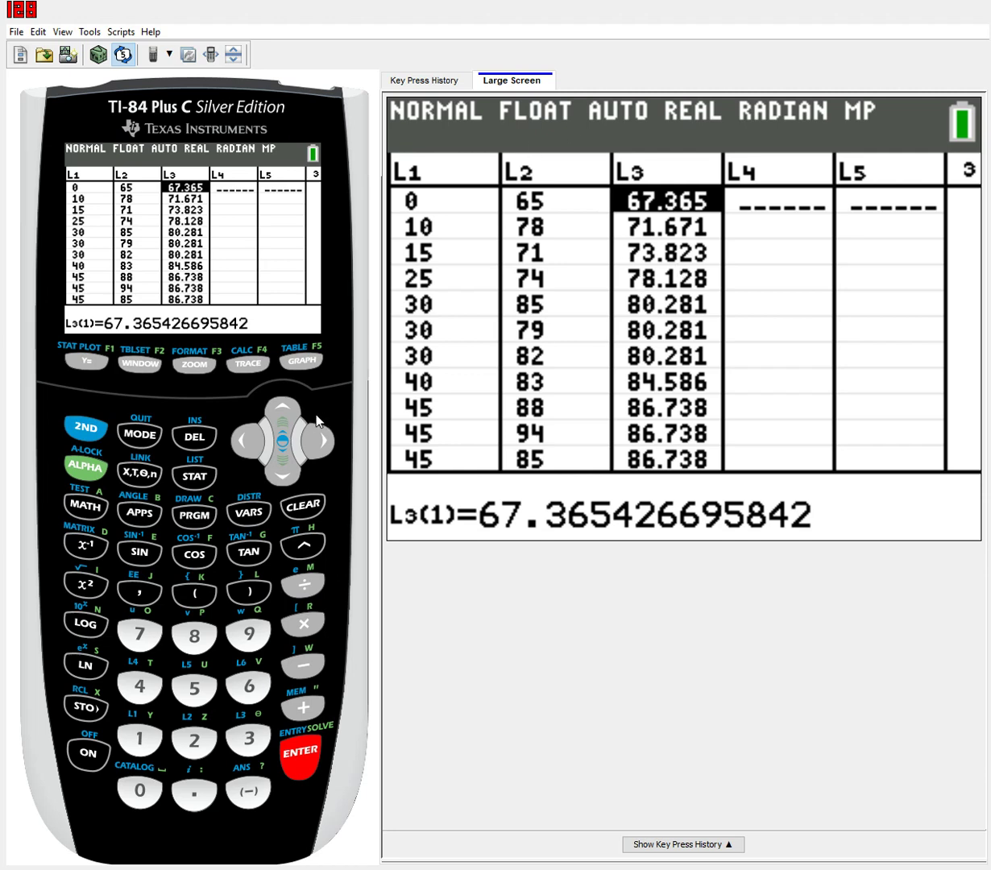
Move the list editor cursor up to the L4 column header
click(281, 395)
click(247, 441)
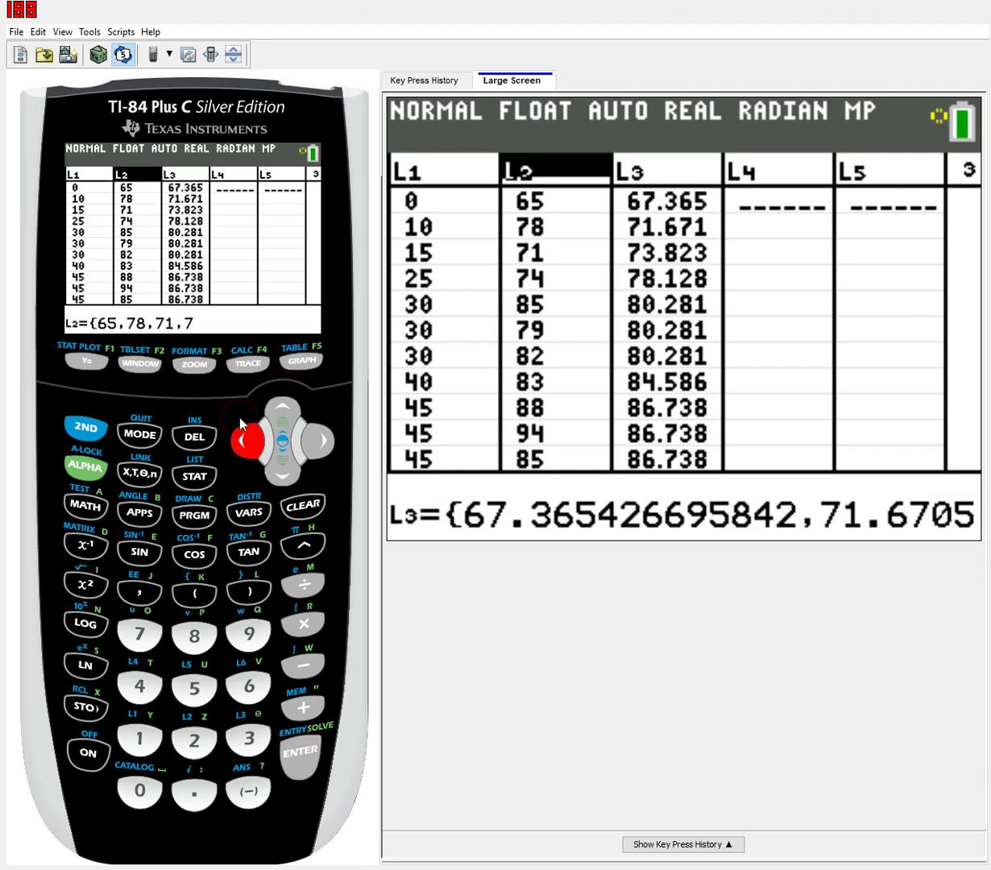
click(316, 426)
click(316, 425)
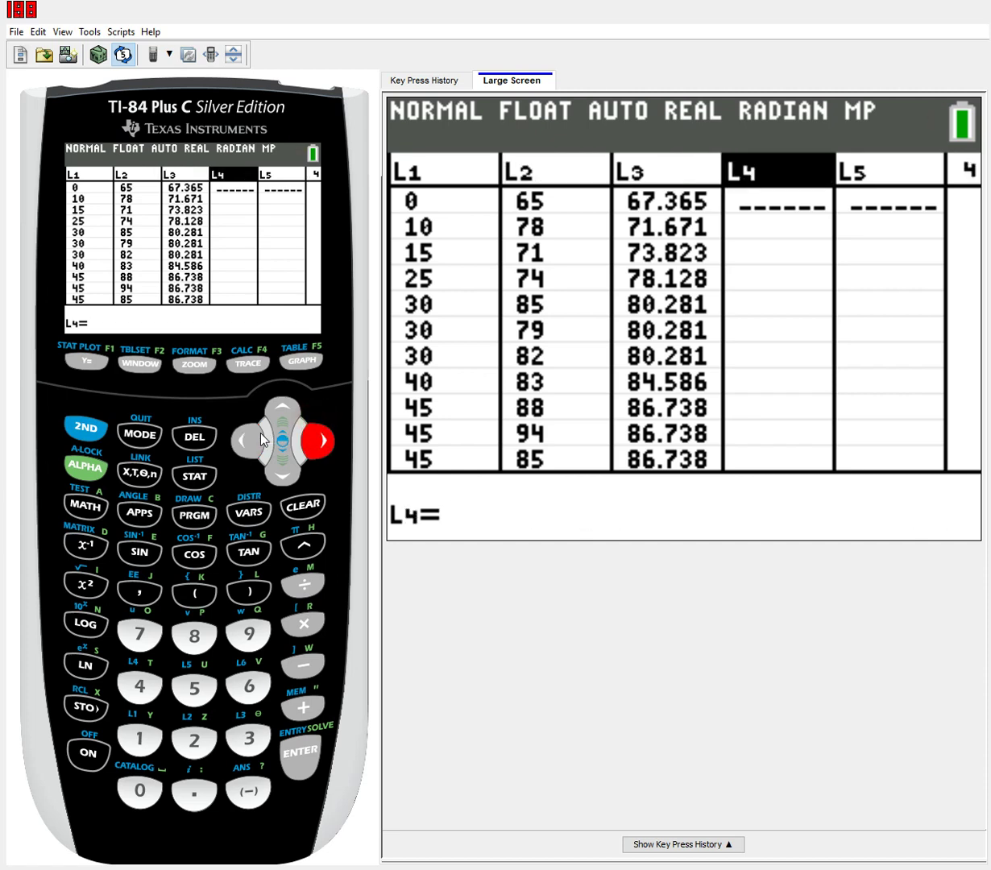
Enter the L4 formula L2−L3 to compute the residuals
click(86, 423)
click(194, 737)
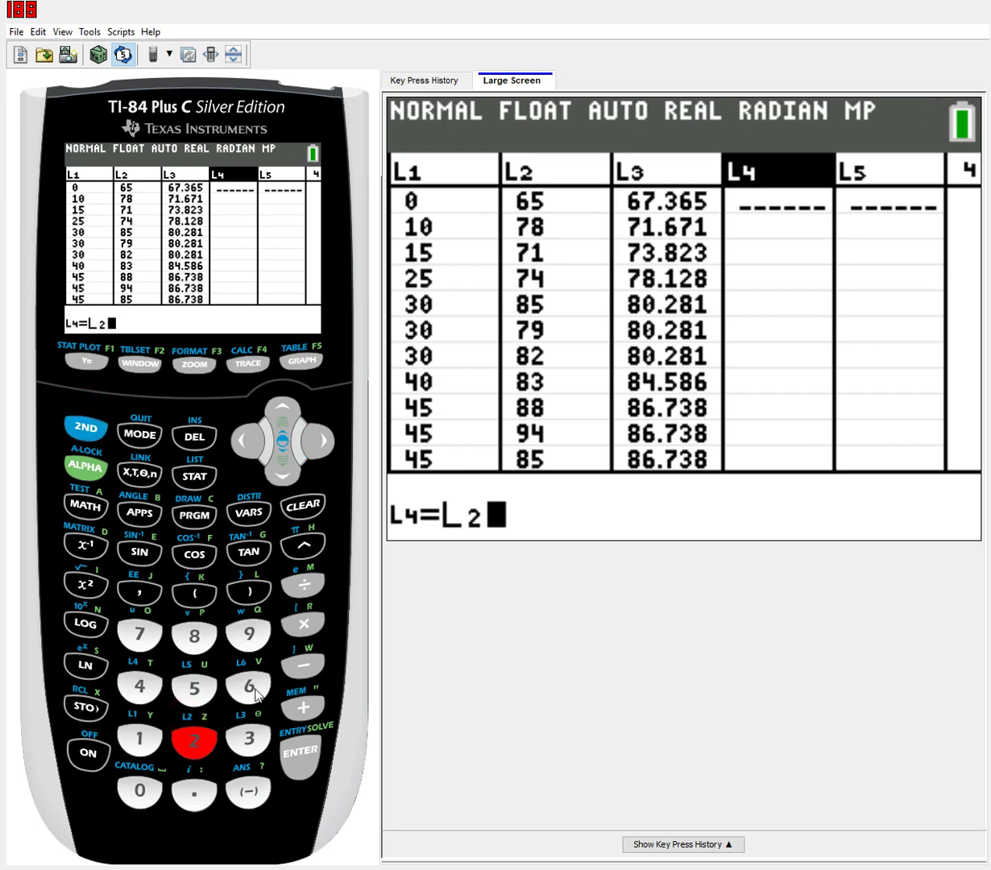
click(303, 662)
click(84, 424)
click(242, 714)
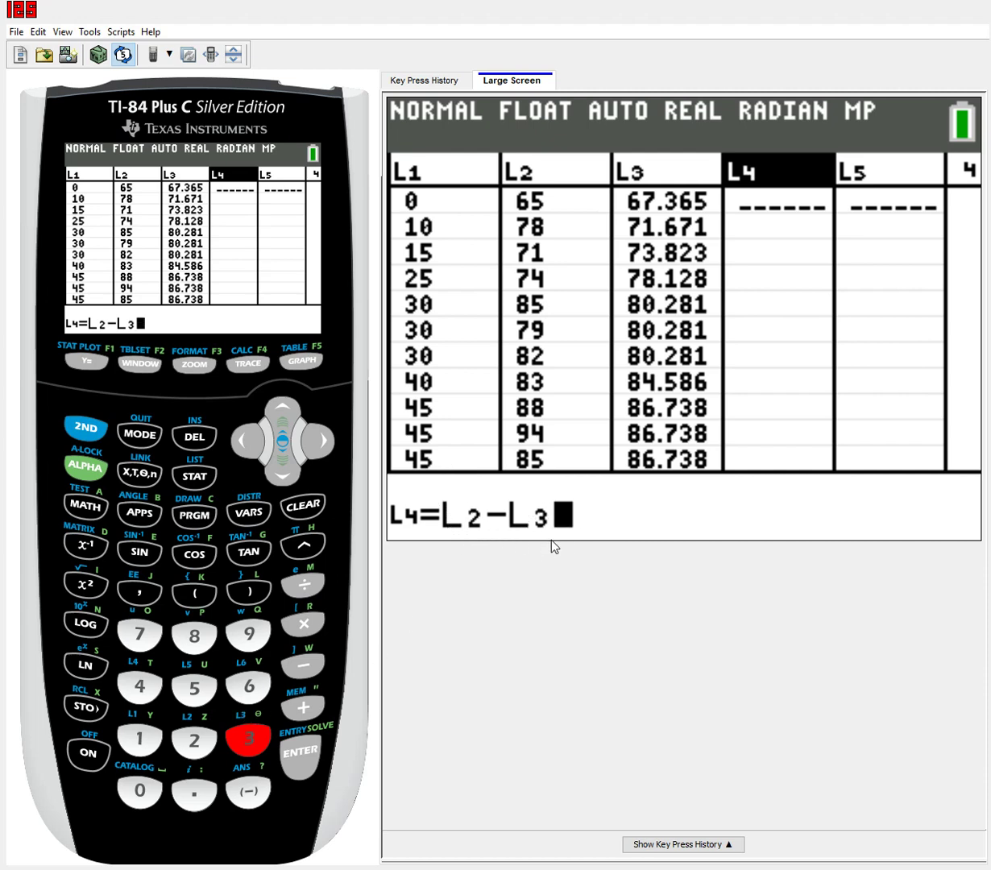
click(297, 745)
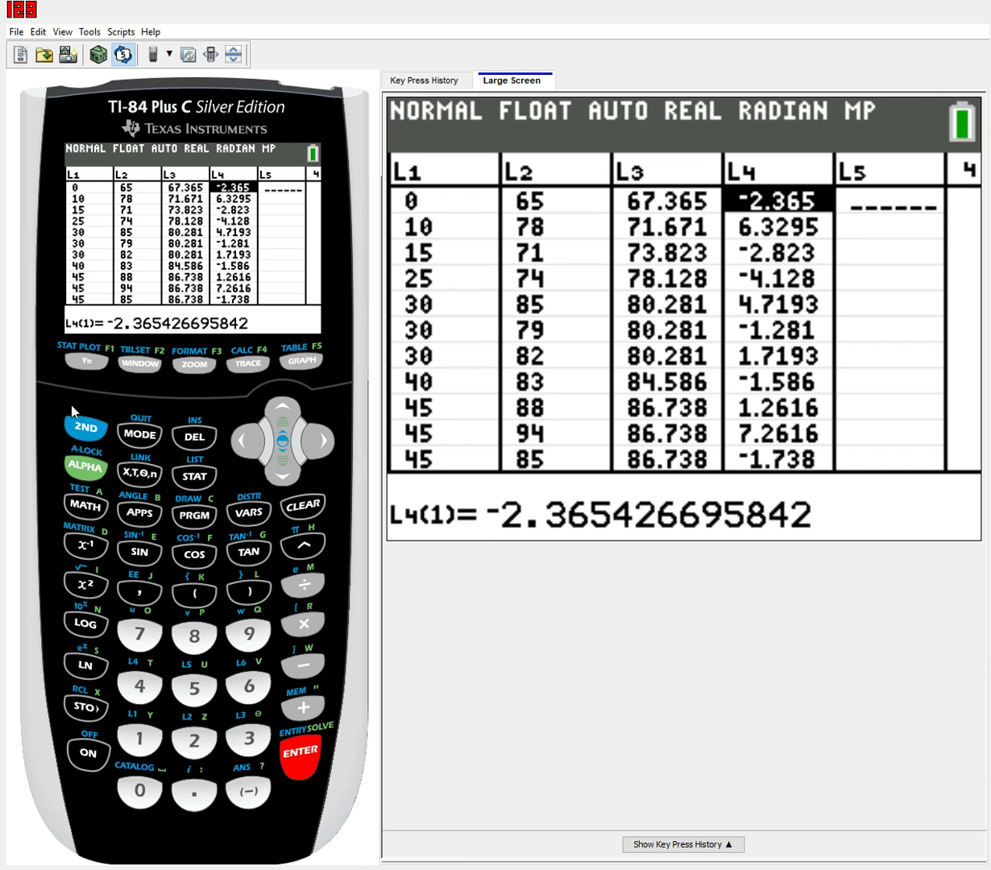
Turn Plot1 on as a scatter plot with Xlist L1
click(83, 426)
click(86, 359)
click(300, 746)
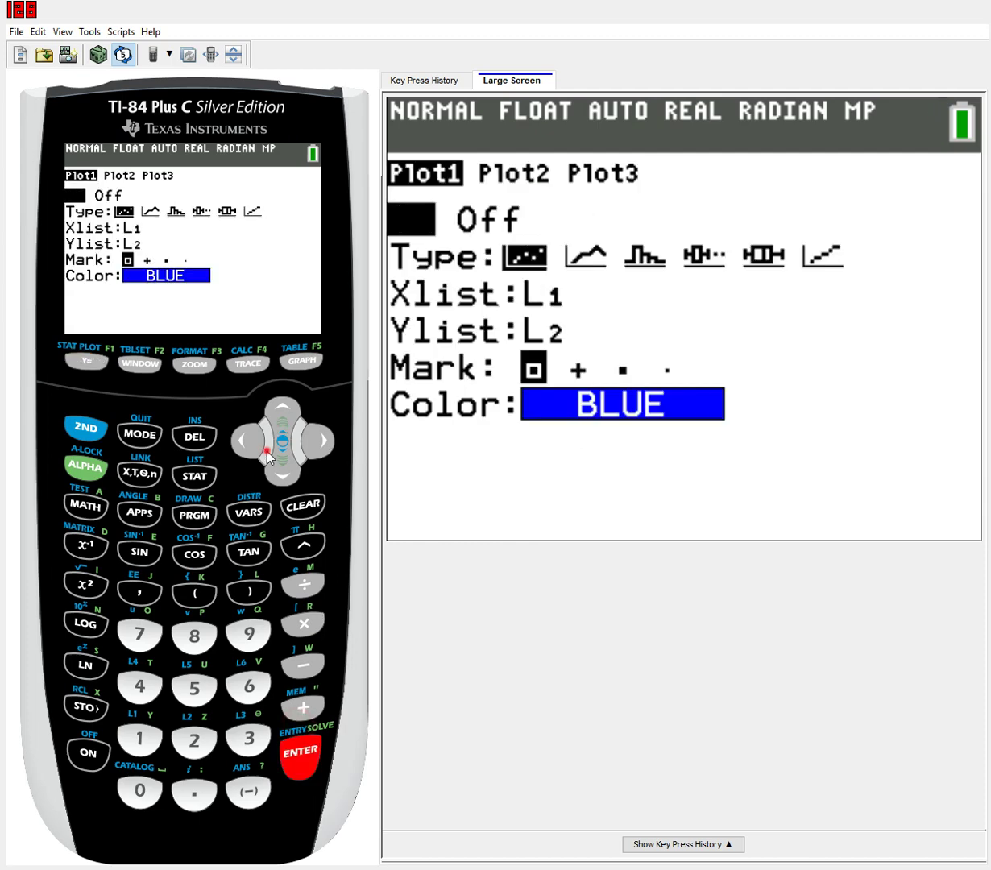
click(282, 471)
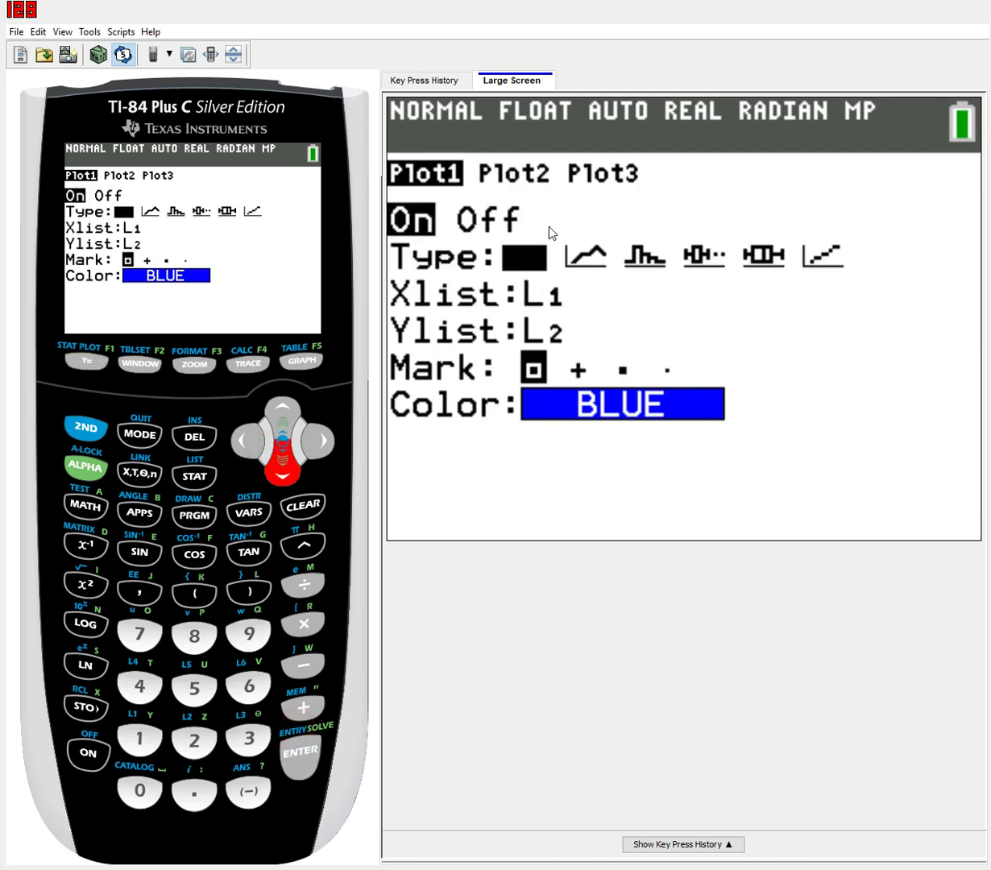
click(274, 458)
click(282, 456)
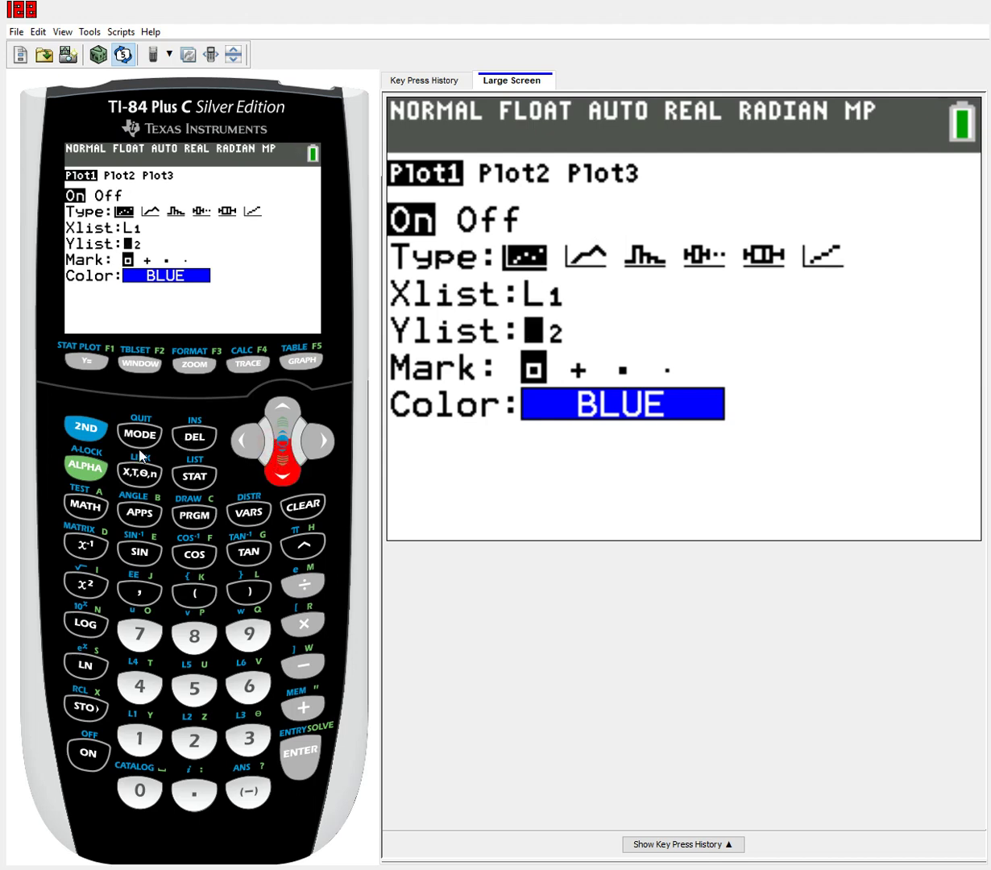
Set the Plot1 Ylist to L4 and apply ZoomStat to fit the residual data
click(85, 426)
click(139, 686)
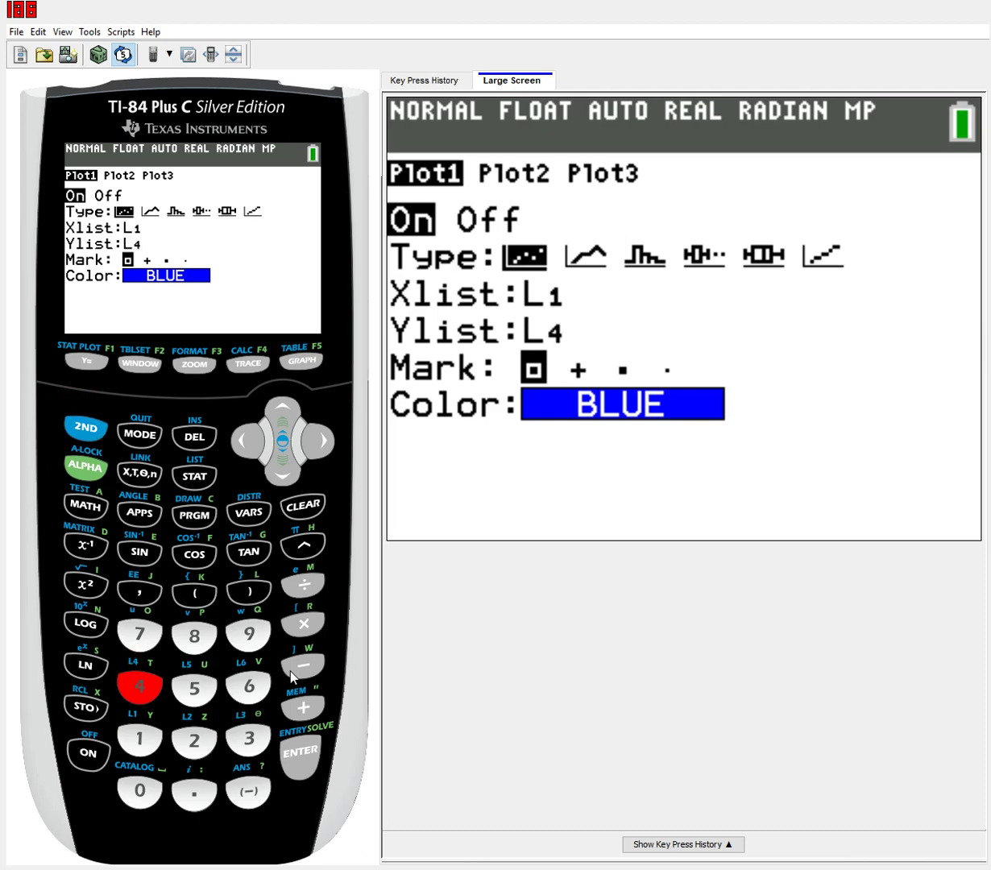
click(192, 352)
click(246, 624)
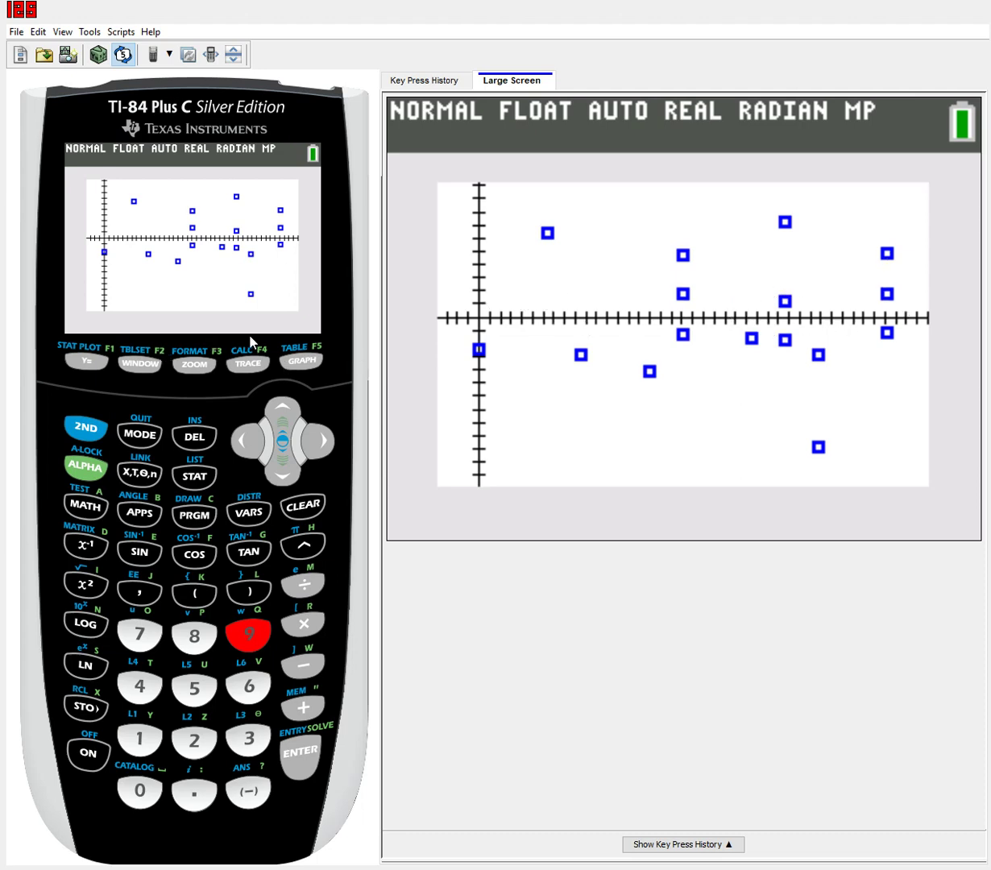
Trace the residual plot from X=0, Y=-2.365427 to X=10, Y=6.329478
click(248, 362)
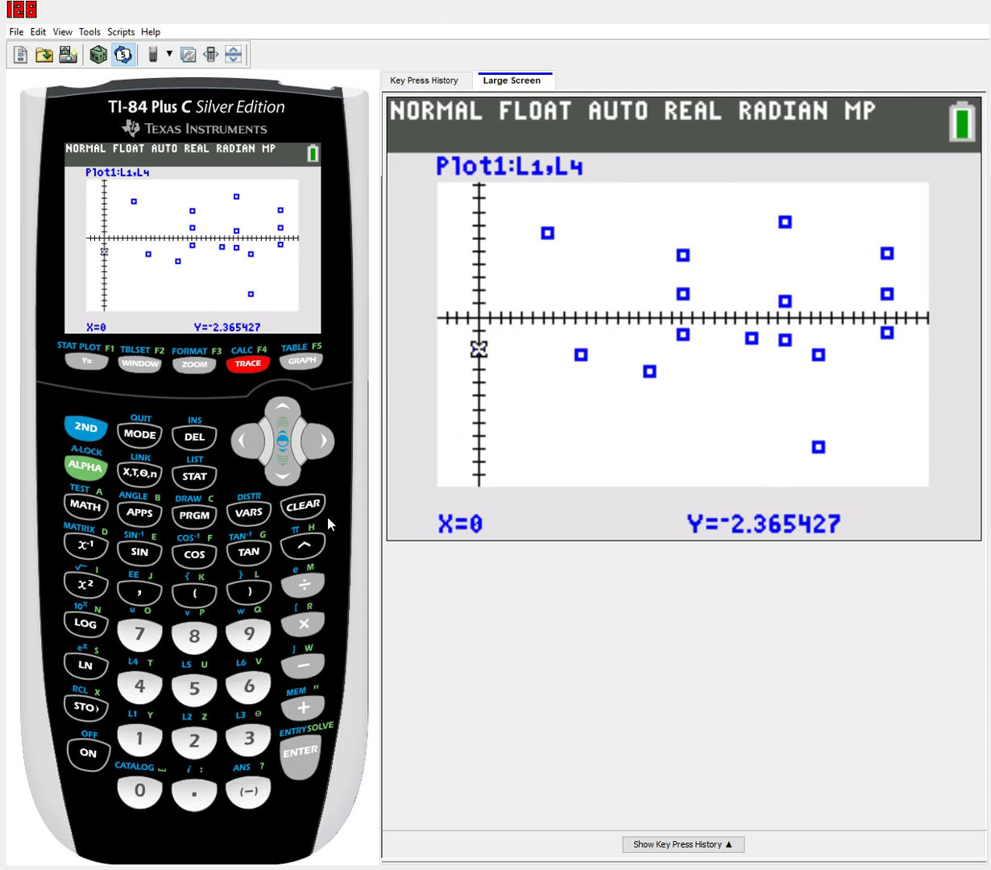
click(320, 421)
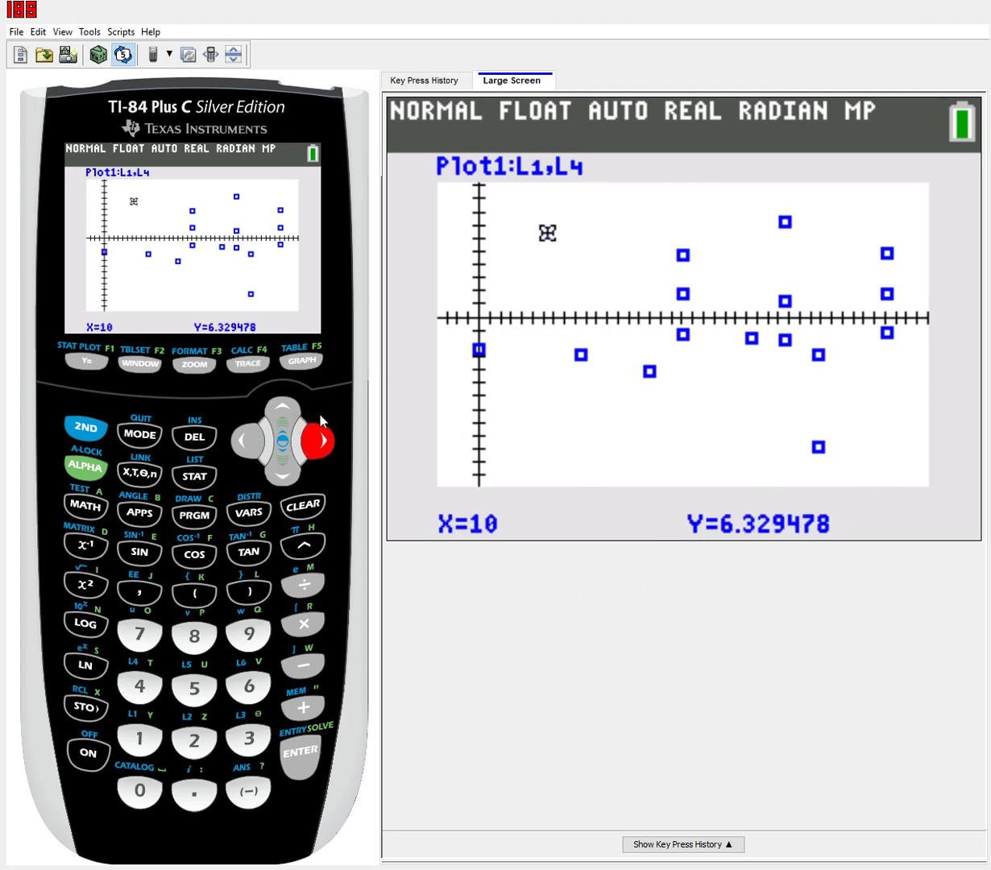